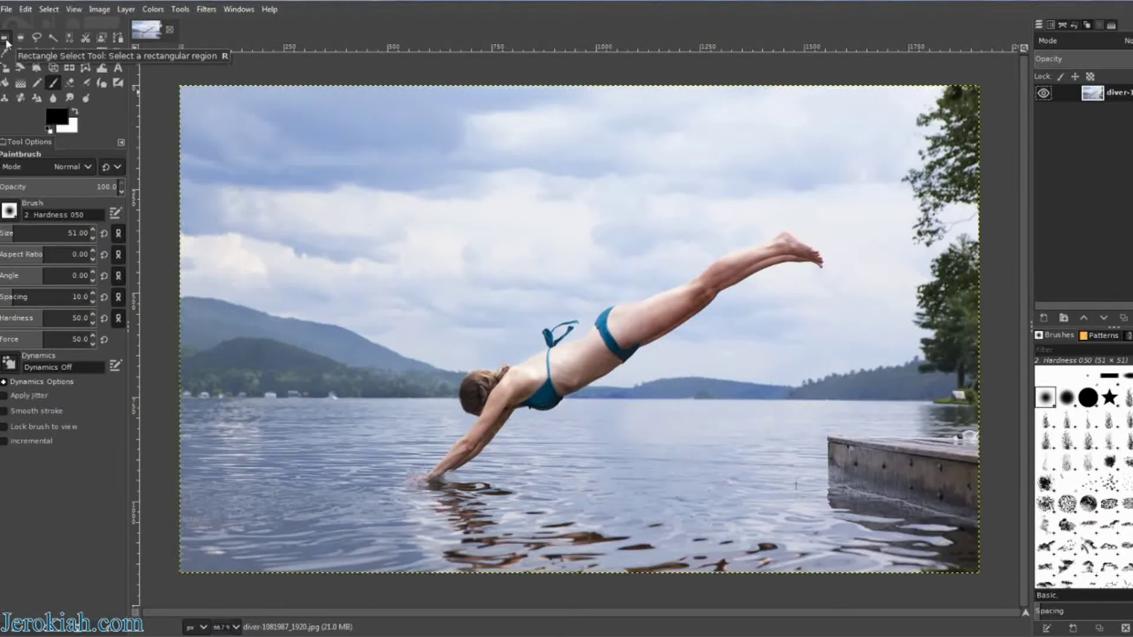
# - Draw a rectangular selection of about 984 × 360 px over the water around the diver's arms
pyautogui.click(5, 39)
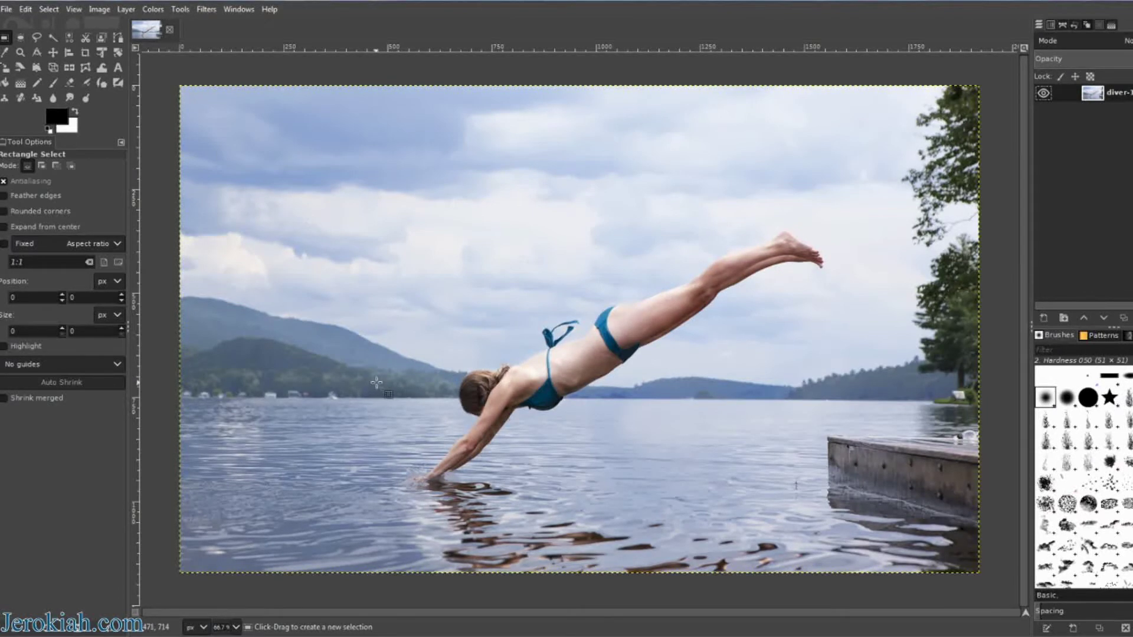
pyautogui.moveTo(365, 388); pyautogui.dragTo(773, 536)
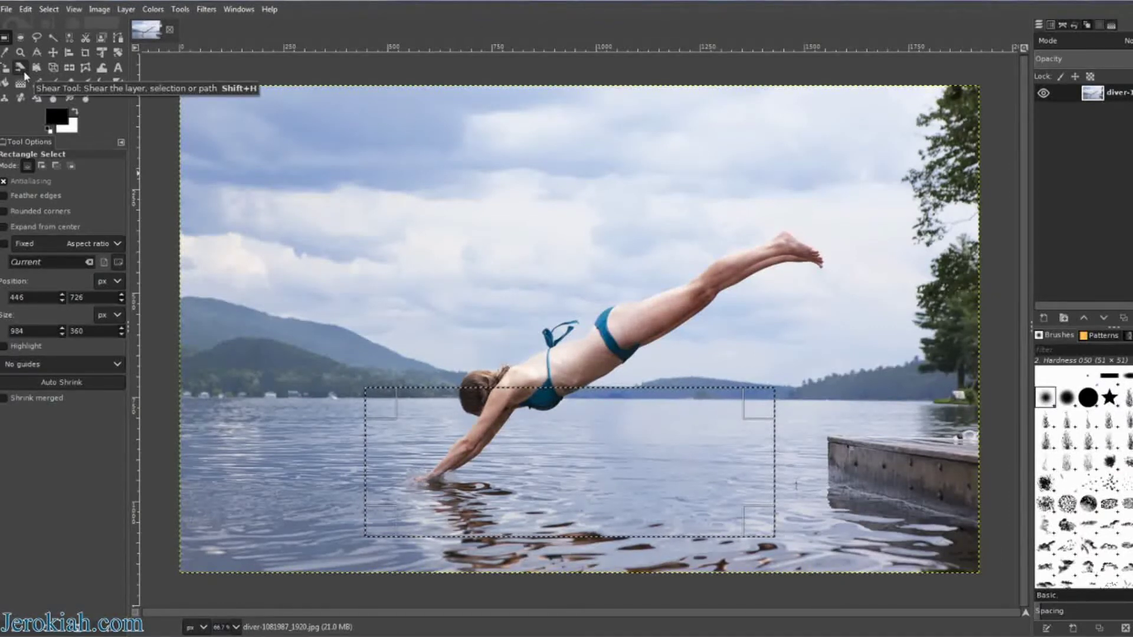
# - Add the diver's body above the rectangle to the current selection by tracing its outline with Free Select
pyautogui.click(57, 66)
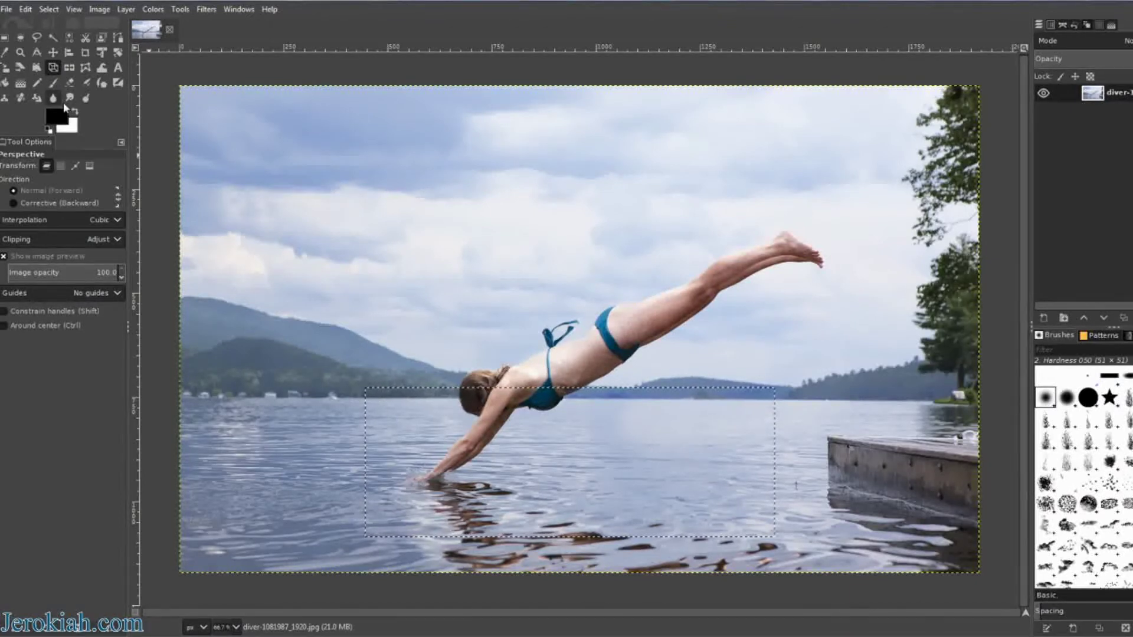
pyautogui.press('f')
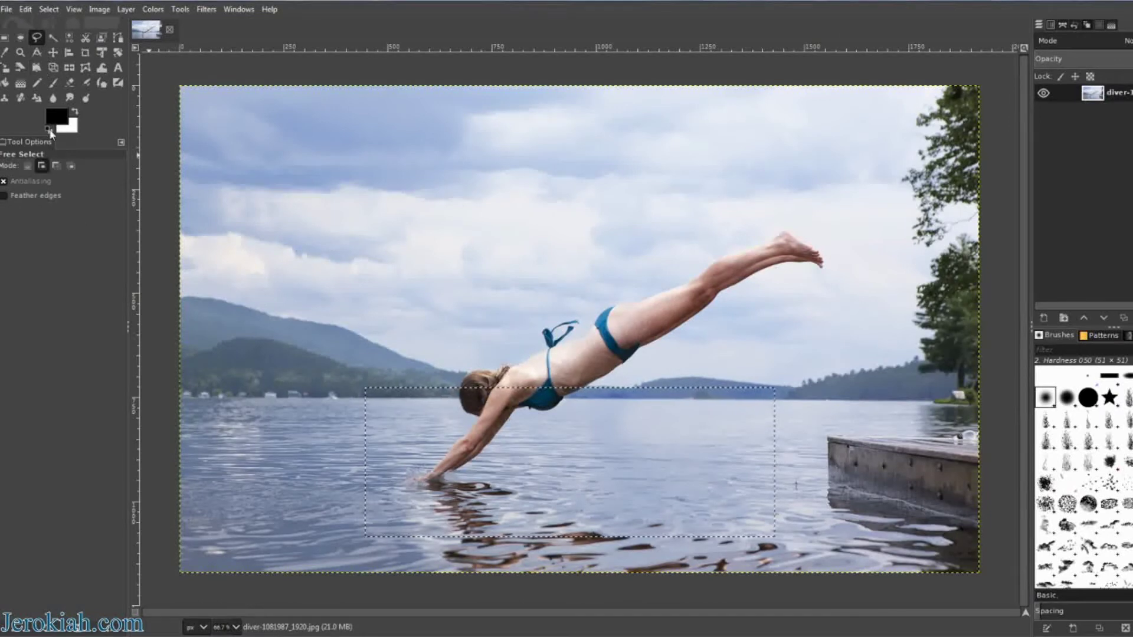
pyautogui.click(42, 165)
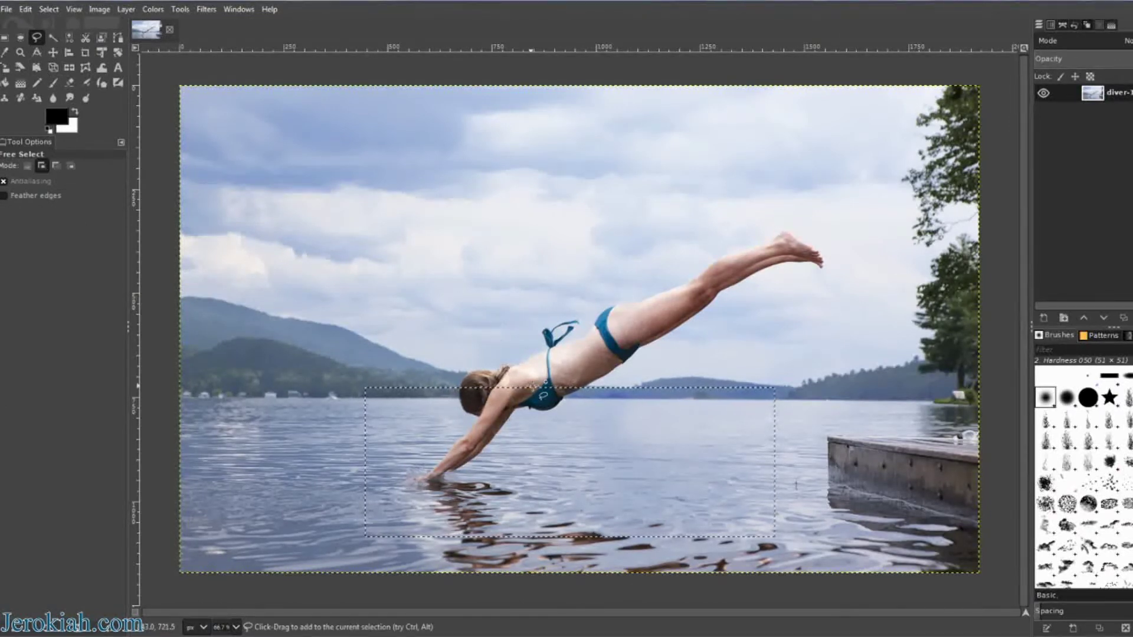
pyautogui.scroll(5, 467, 395)
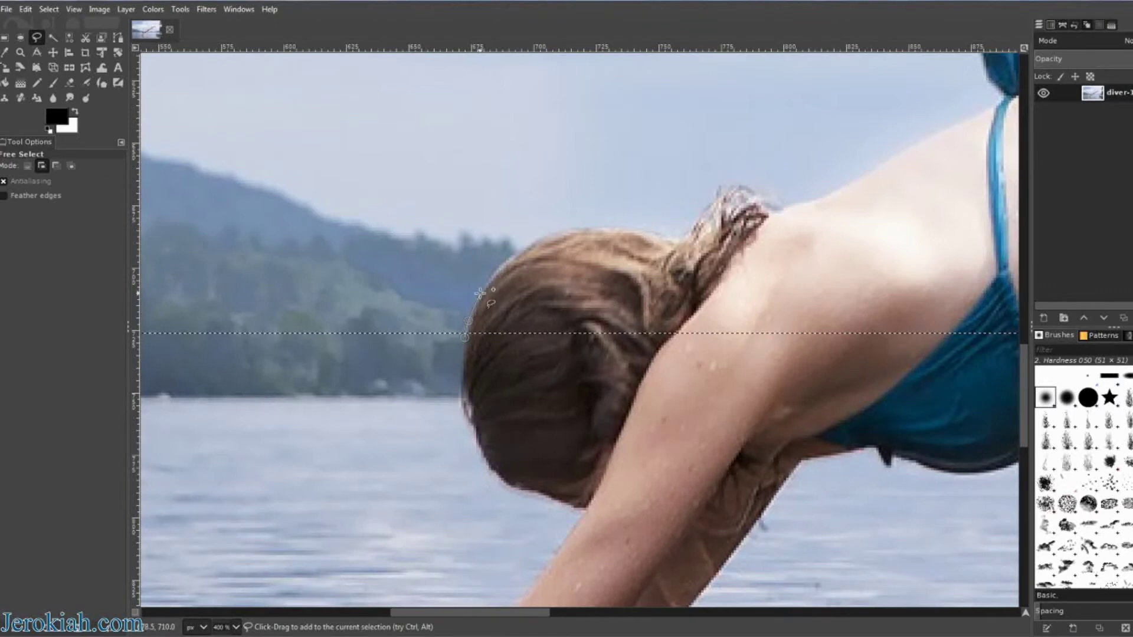
pyautogui.moveTo(501, 263)
pyautogui.mouseDown()
pyautogui.moveTo(609, 224)
pyautogui.moveTo(664, 238)
pyautogui.moveTo(727, 187)
pyautogui.moveTo(804, 200)
pyautogui.moveTo(952, 126)
pyautogui.moveTo(665, 233)
pyautogui.moveTo(657, 192)
pyautogui.moveTo(677, 166)
pyautogui.moveTo(840, 118)
pyautogui.moveTo(867, 133)
pyautogui.moveTo(733, 167)
pyautogui.moveTo(713, 214)
pyautogui.moveTo(725, 239)
pyautogui.moveTo(803, 158)
pyautogui.moveTo(837, 155)
pyautogui.moveTo(755, 219)
pyautogui.moveTo(731, 278)
pyautogui.moveTo(867, 234)
pyautogui.moveTo(914, 209)
pyautogui.moveTo(953, 158)
pyautogui.moveTo(640, 302)
pyautogui.mouseUp()
pyautogui.moveTo(705, 259)
pyautogui.mouseDown()
pyautogui.moveTo(735, 236)
pyautogui.moveTo(931, 200)
pyautogui.moveTo(711, 280)
pyautogui.moveTo(835, 228)
pyautogui.moveTo(936, 139)
pyautogui.moveTo(721, 260)
pyautogui.moveTo(835, 225)
pyautogui.moveTo(582, 321)
pyautogui.moveTo(665, 253)
pyautogui.moveTo(726, 260)
pyautogui.moveTo(758, 296)
pyautogui.moveTo(865, 354)
pyautogui.moveTo(853, 358)
pyautogui.mouseUp()
pyautogui.moveTo(901, 406)
pyautogui.mouseDown()
pyautogui.moveTo(909, 441)
pyautogui.moveTo(890, 479)
pyautogui.moveTo(847, 445)
pyautogui.moveTo(645, 446)
pyautogui.moveTo(503, 501)
pyautogui.moveTo(363, 583)
pyautogui.moveTo(631, 397)
pyautogui.mouseUp()
pyautogui.click(620, 405)
pyautogui.click(589, 438)
pyautogui.click(550, 476)
pyautogui.click(481, 538)
pyautogui.click(404, 590)
pyautogui.moveTo(412, 601)
pyautogui.mouseDown()
pyautogui.moveTo(809, 455)
pyautogui.moveTo(611, 547)
pyautogui.mouseUp()
pyautogui.moveTo(553, 571)
pyautogui.mouseDown()
pyautogui.moveTo(661, 447)
pyautogui.moveTo(665, 370)
pyautogui.moveTo(534, 471)
pyautogui.mouseUp()
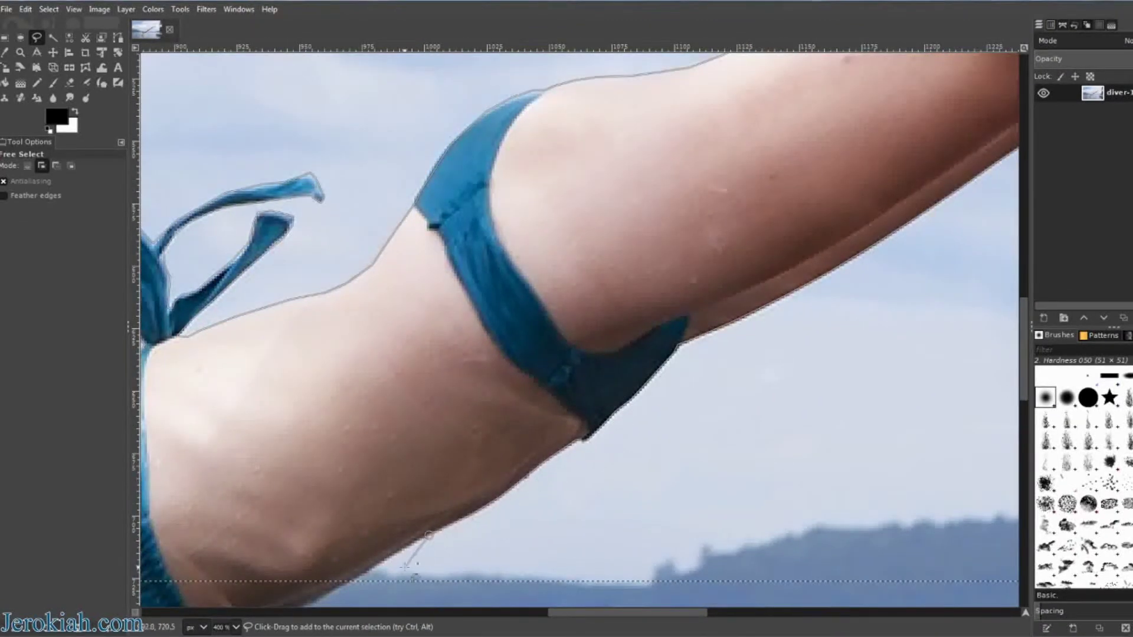
pyautogui.scroll(-3, 413, 535)
pyautogui.hscroll(-10, 413, 535)
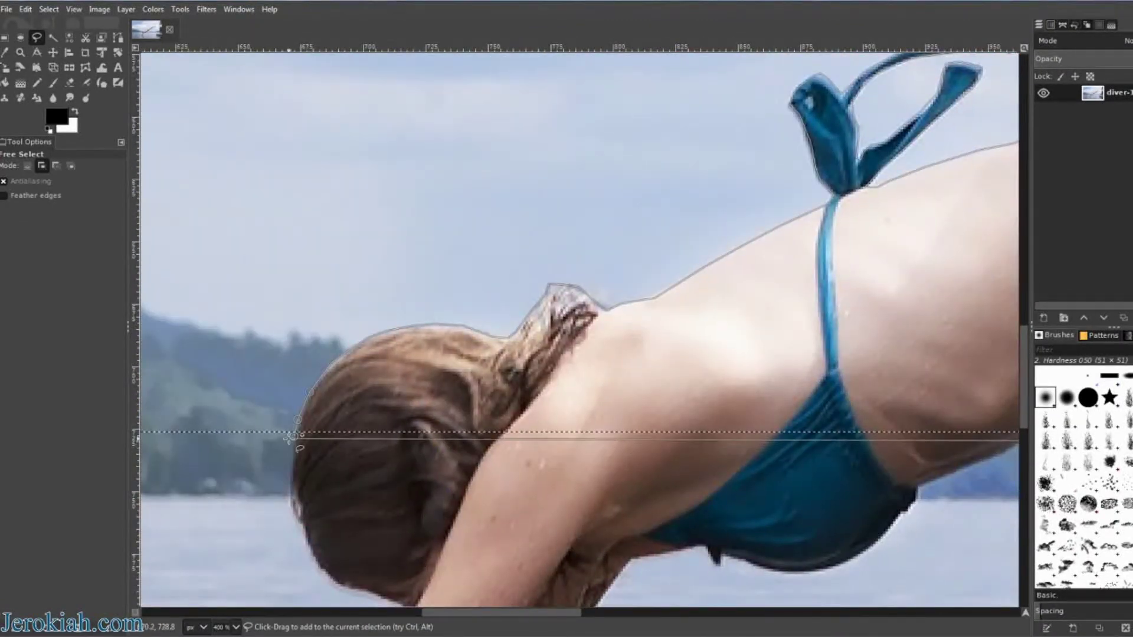
pyautogui.click(296, 434)
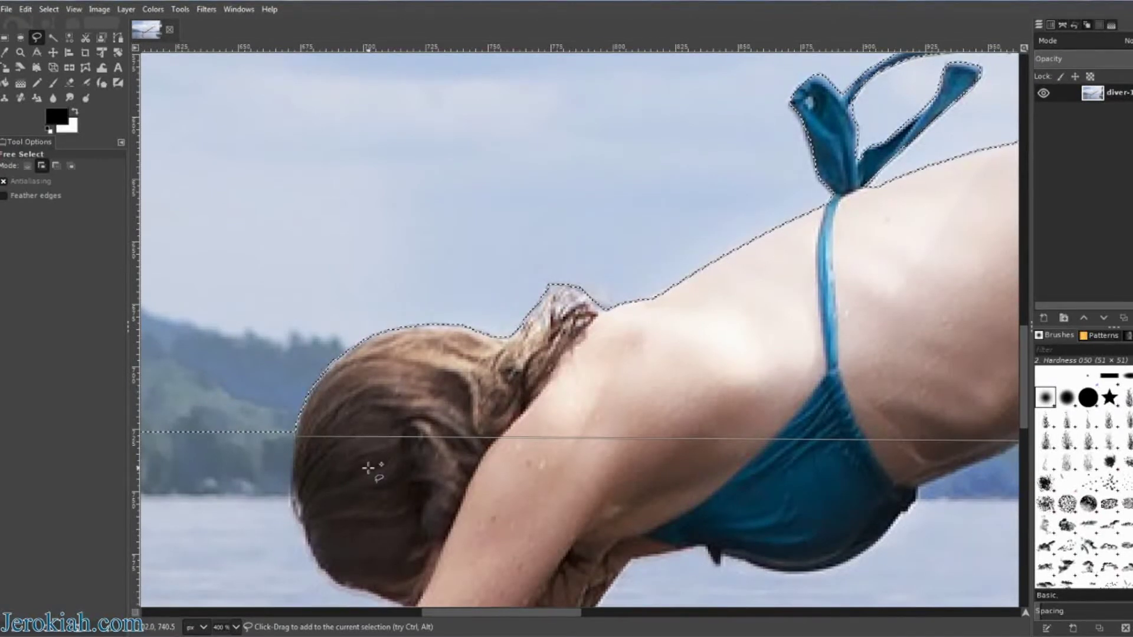
# - Feather the combined diver and water selection by 5 px
pyautogui.scroll(-4, 376, 466)
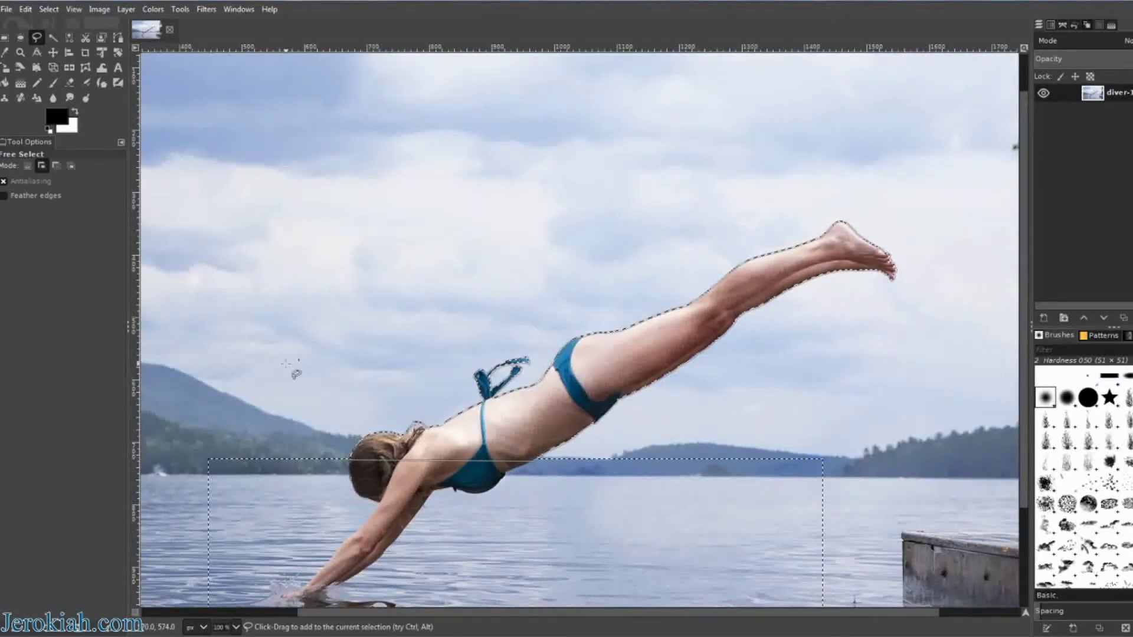
pyautogui.moveTo(316, 305); pyautogui.dragTo(522, 236)
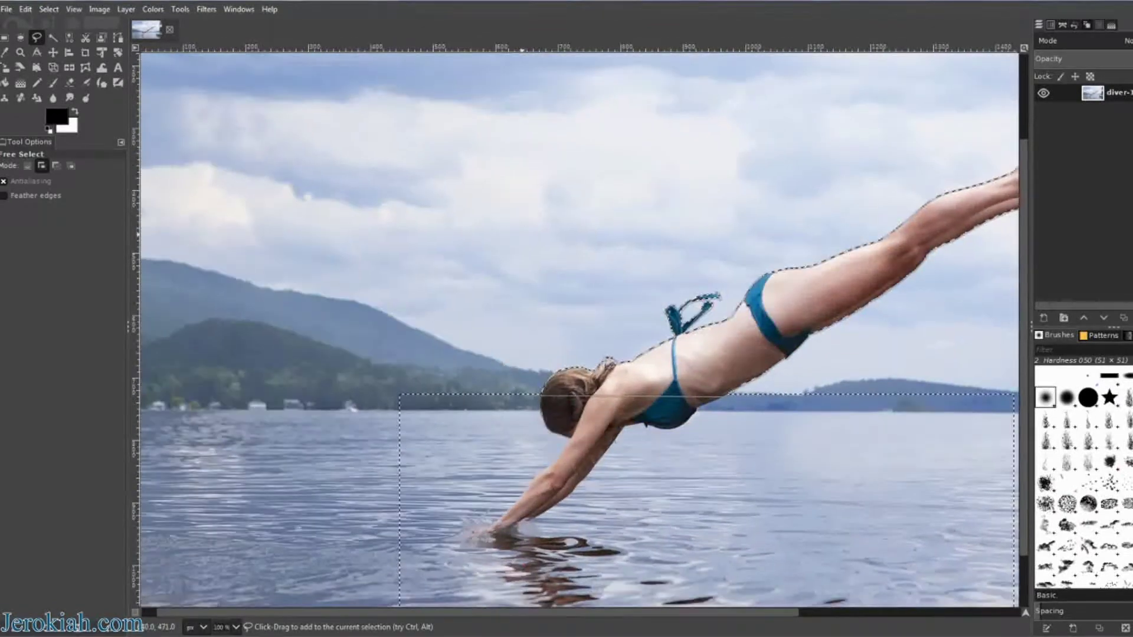
pyautogui.moveTo(563, 273); pyautogui.dragTo(390, 144)
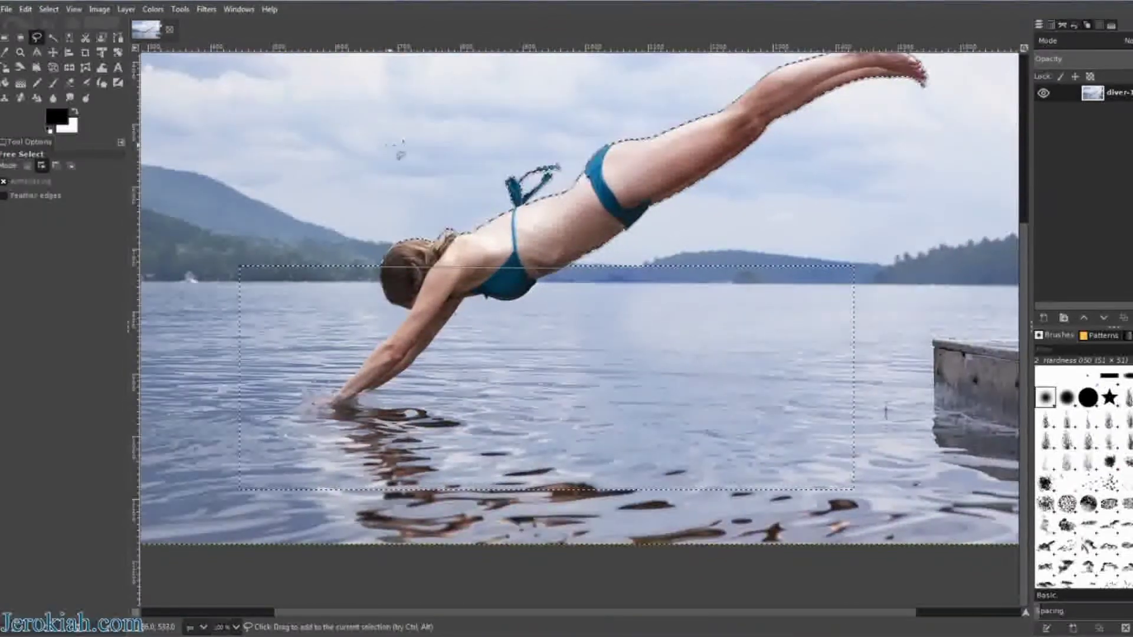
pyautogui.click(28, 9)
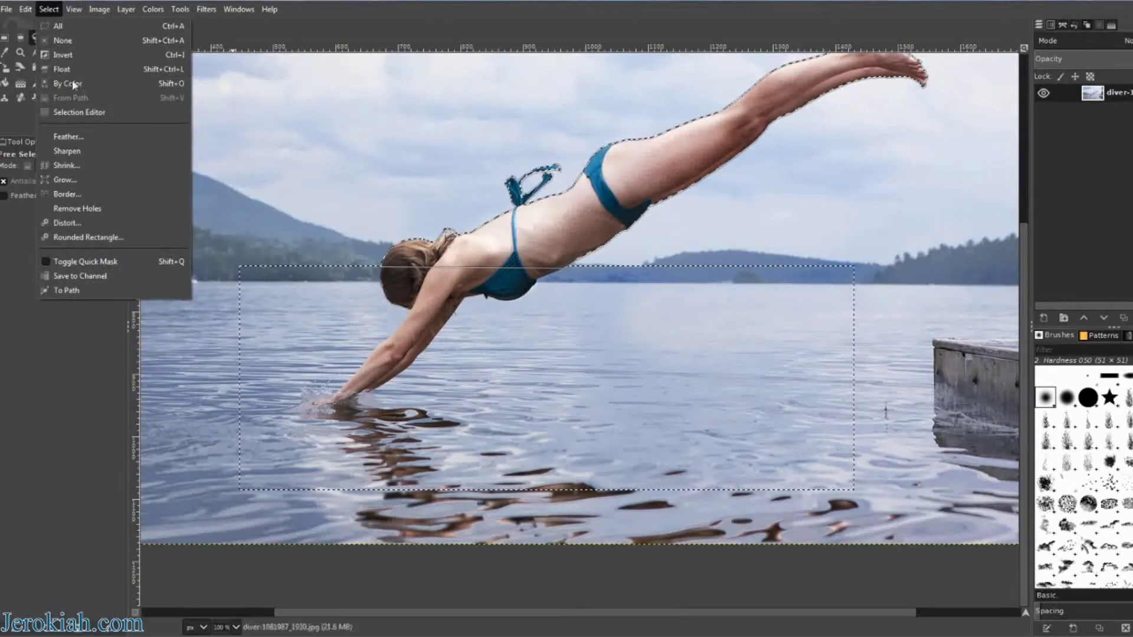
pyautogui.click(68, 137)
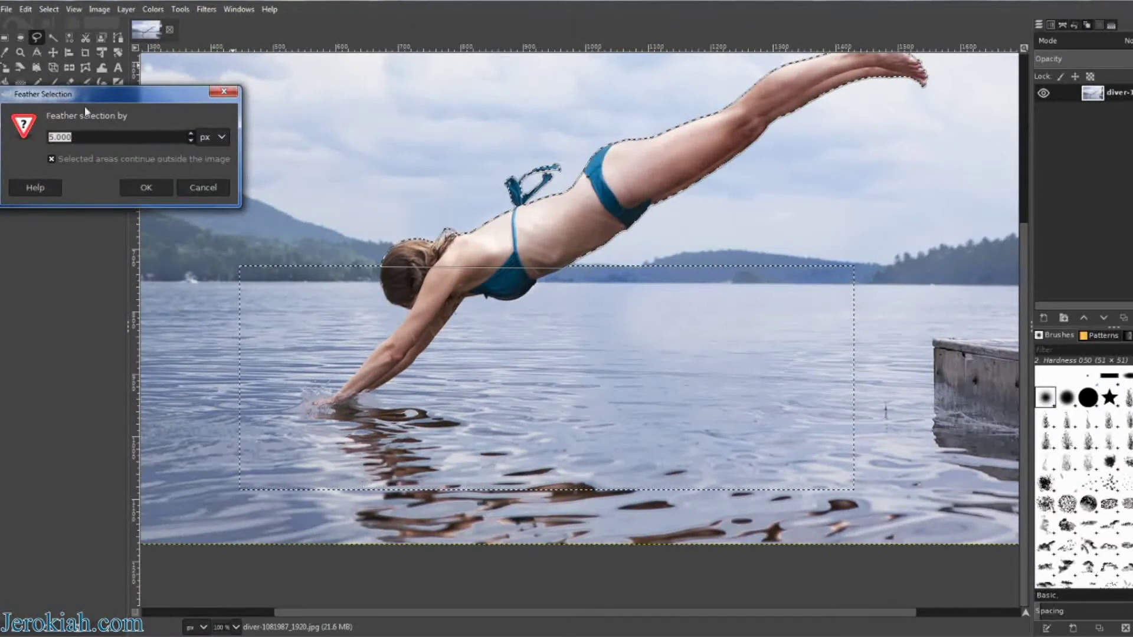
pyautogui.click(146, 187)
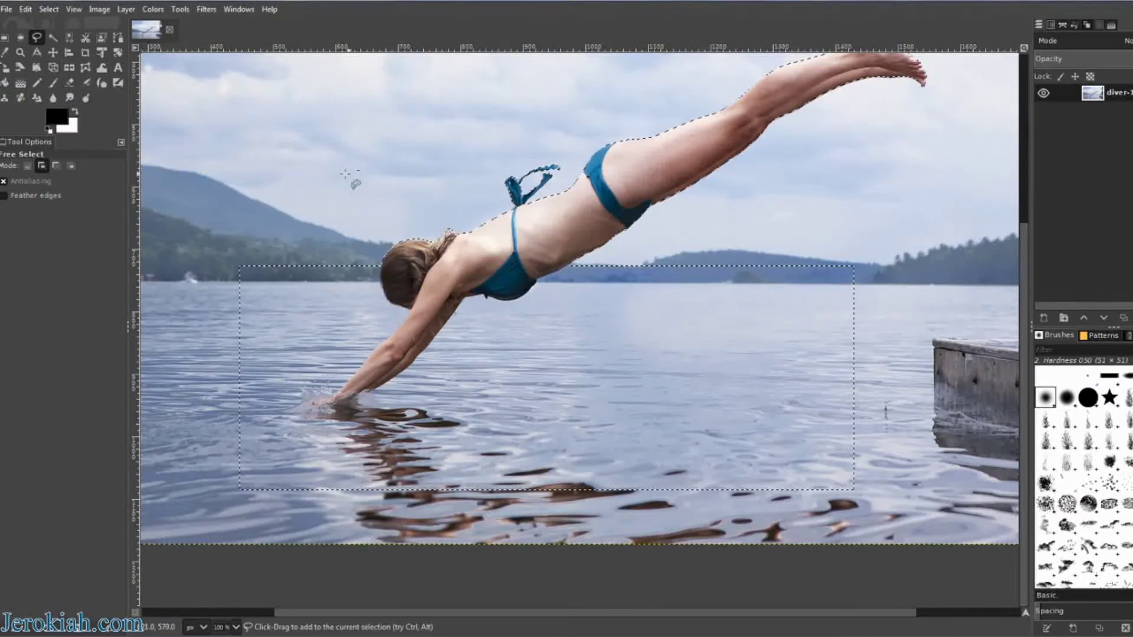
# - Invert the selection so it covers everything outside the diver and the water rectangle
pyautogui.scroll(5, 378, 183)
pyautogui.scroll(-3, 314, 163)
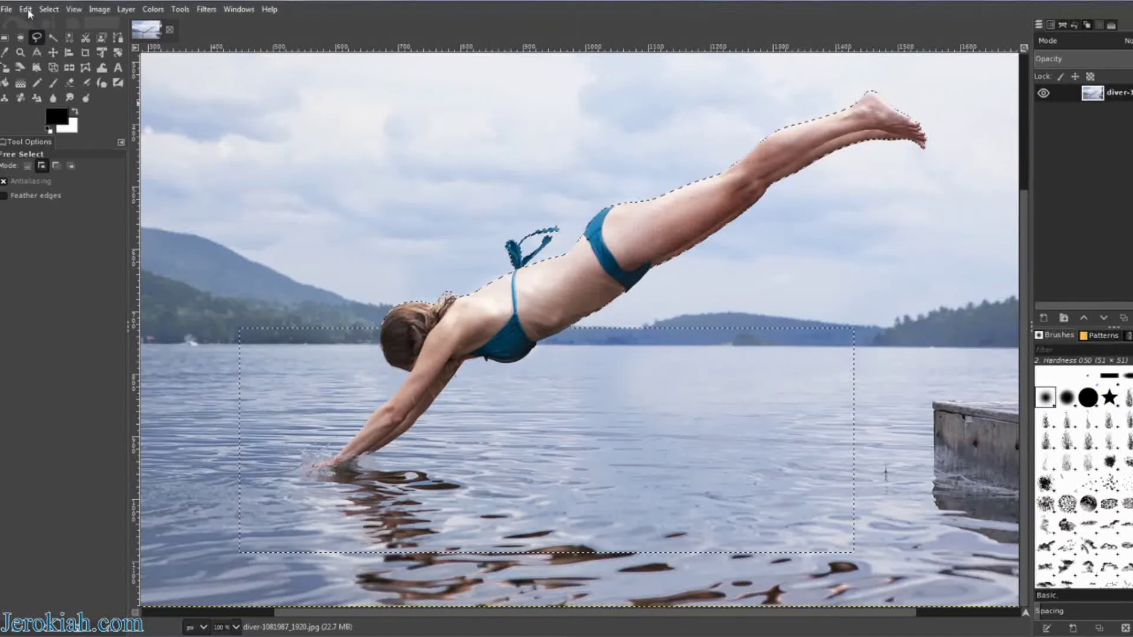
pyautogui.click(55, 9)
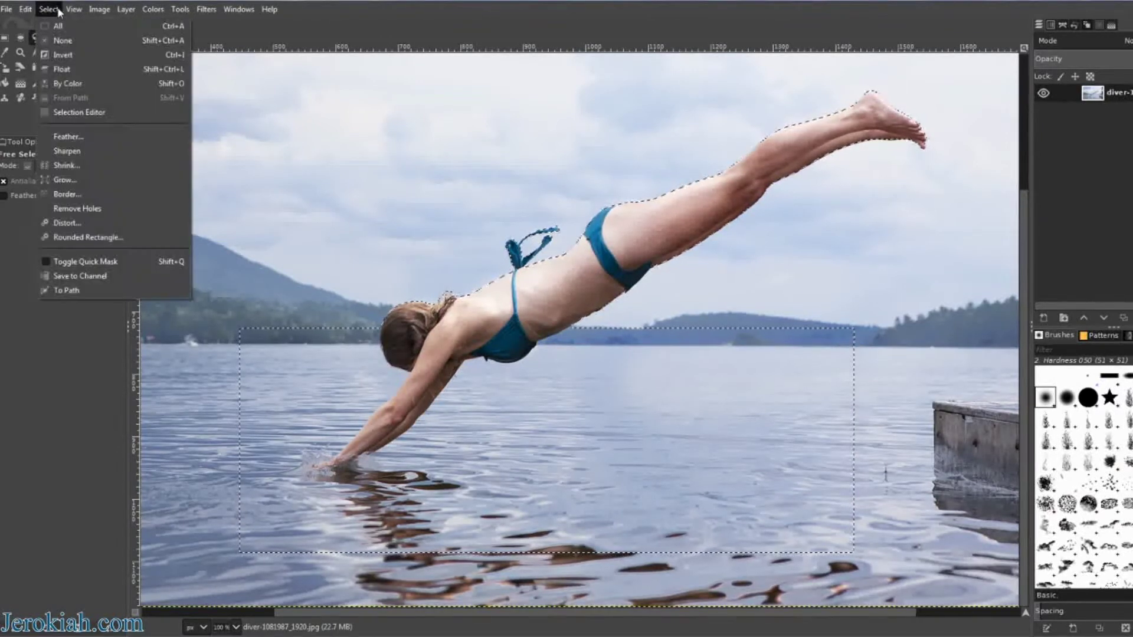
pyautogui.click(60, 55)
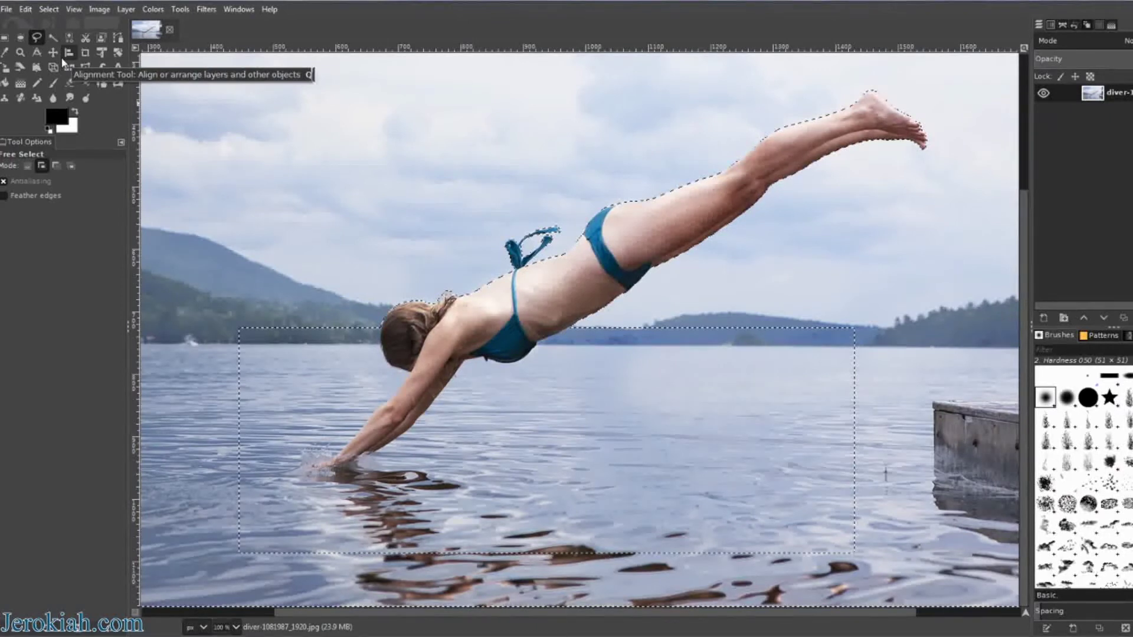
pyautogui.press('Delete')
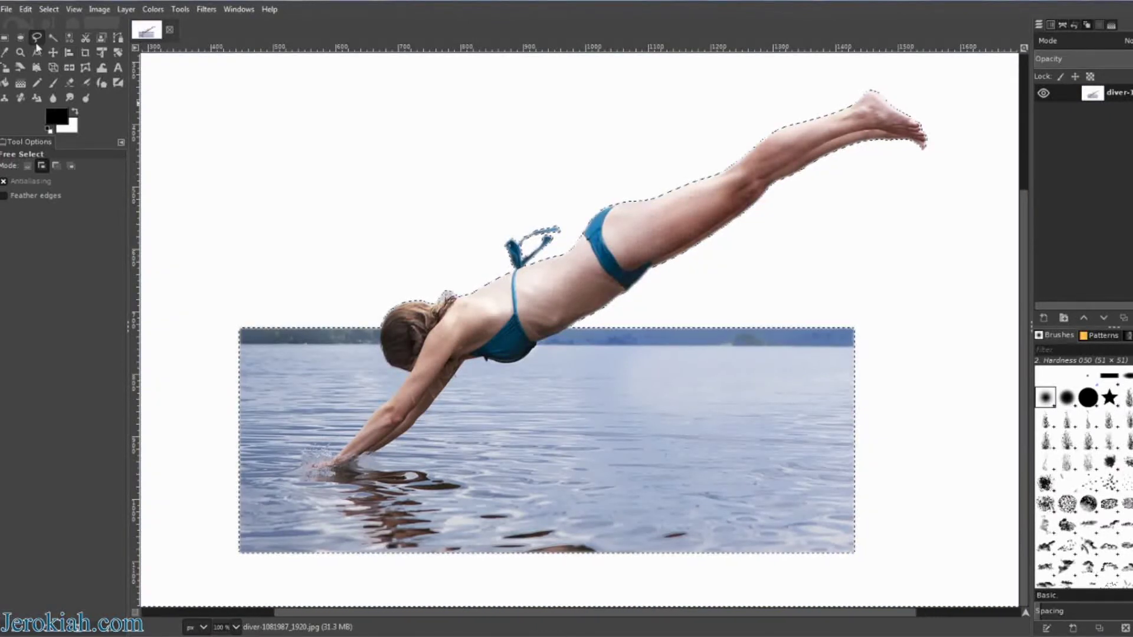
pyautogui.click(28, 12)
pyautogui.click(30, 23)
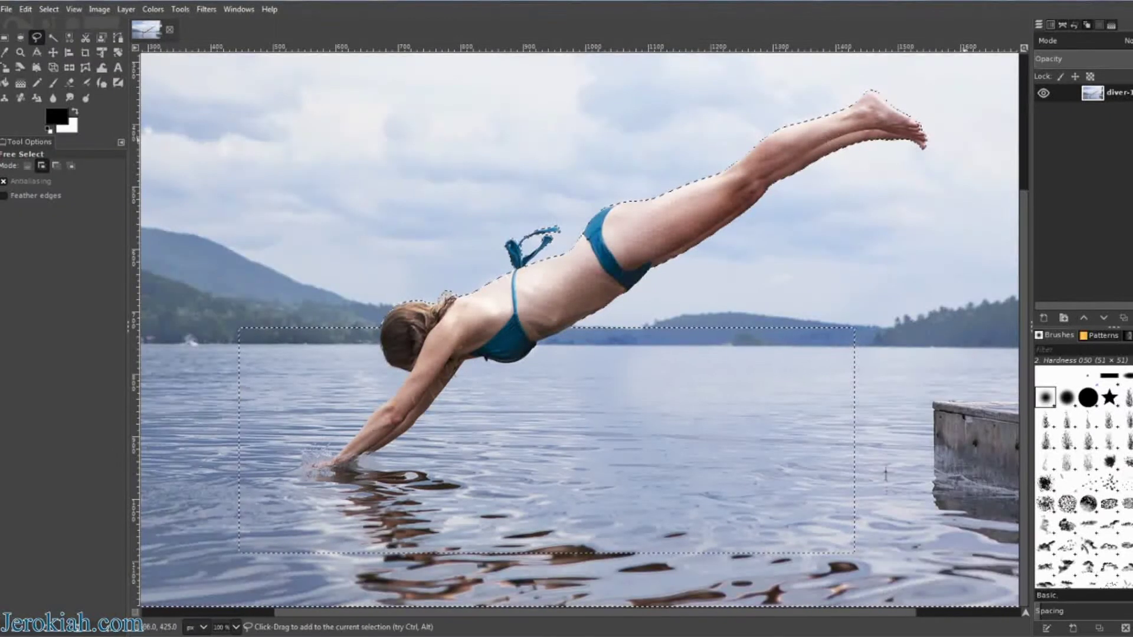
# - Add an alpha channel to the diver layer and delete the selected background to transparency
pyautogui.rightClick(1103, 94)
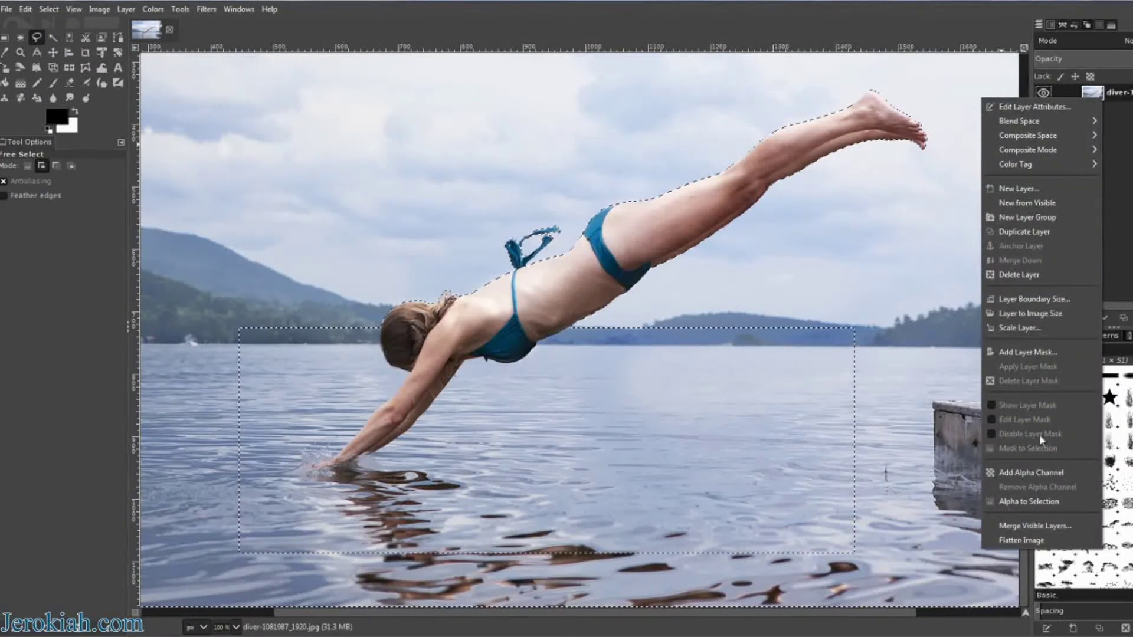
pyautogui.click(1031, 472)
pyautogui.press('Delete')
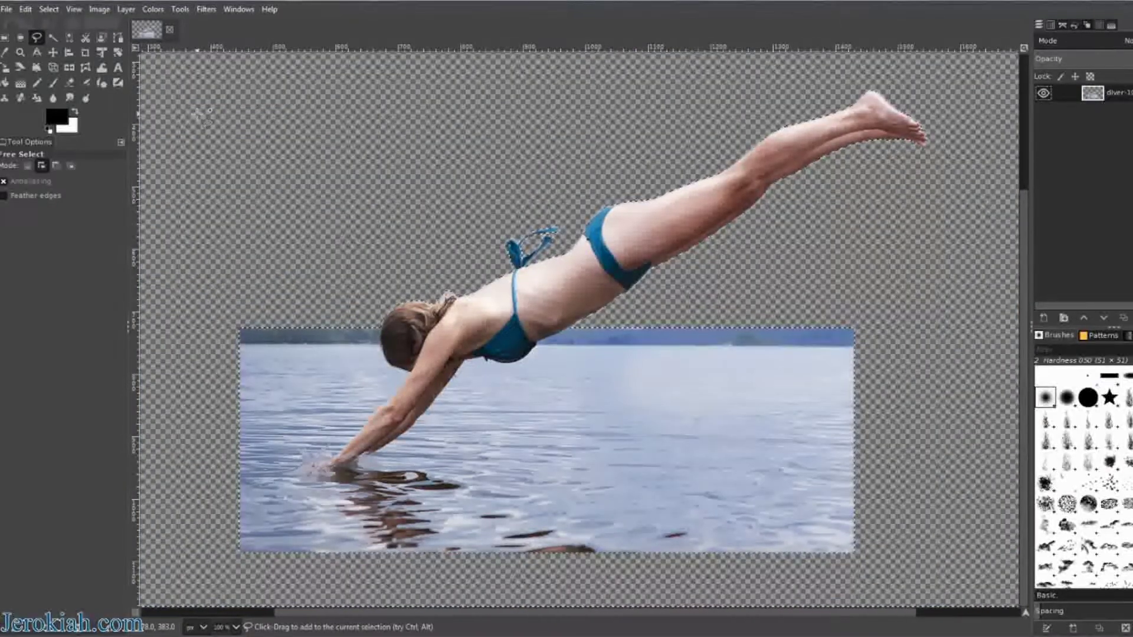
# - Draw a rectangular selection of about 998 × 370 px around the water area and duplicate the diver layer
pyautogui.scroll(-2, 203, 115)
pyautogui.moveTo(198, 115); pyautogui.dragTo(400, 259)
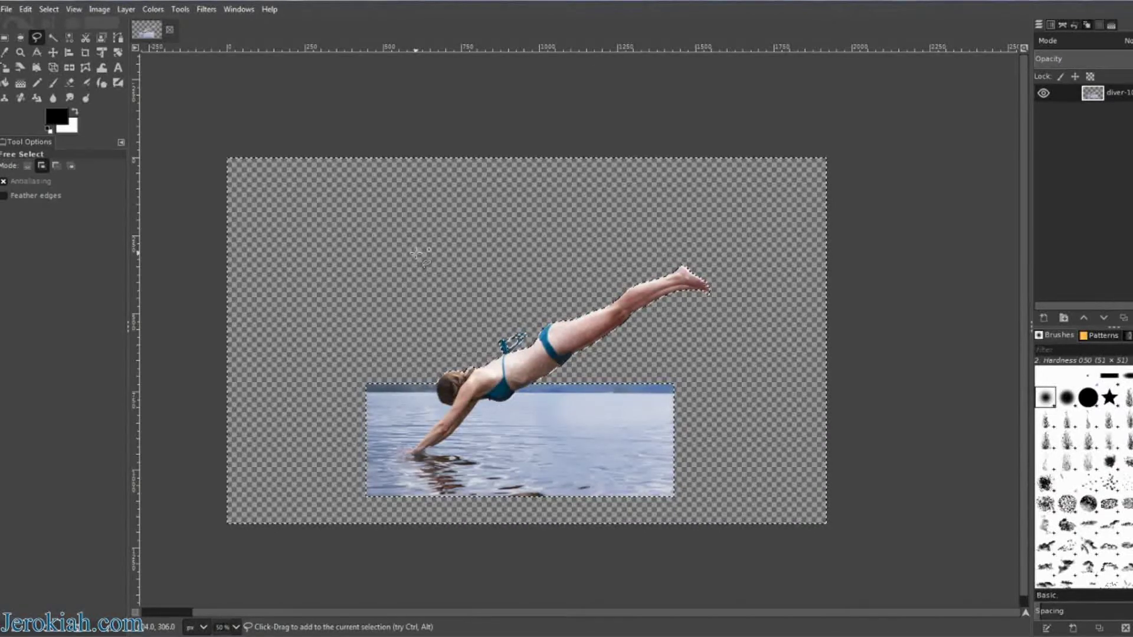
pyautogui.rightClick(1101, 93)
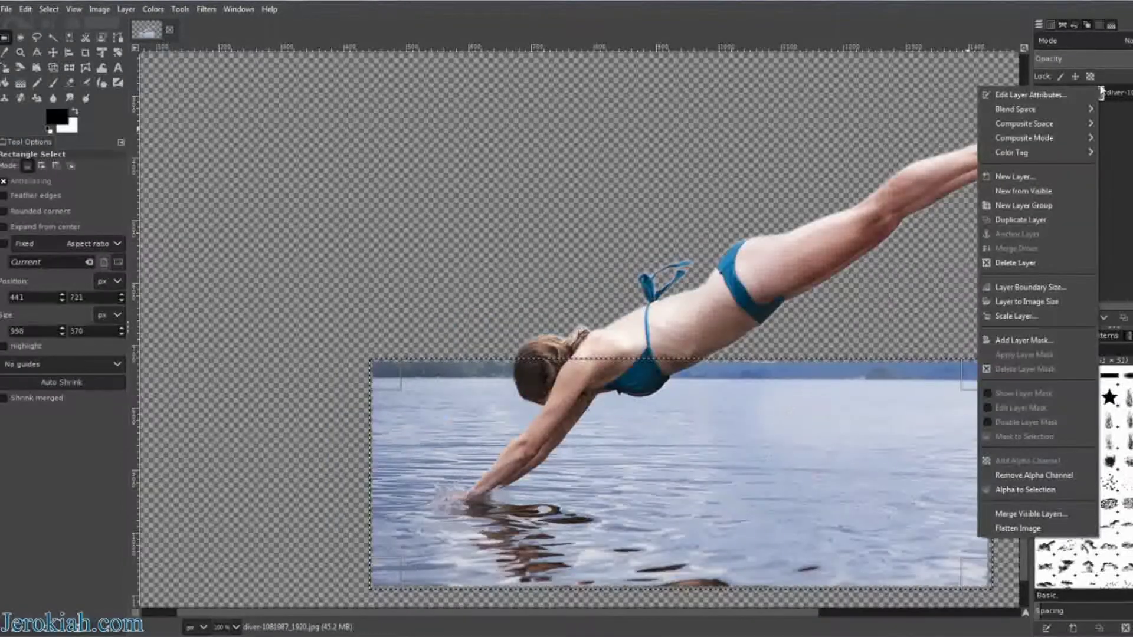
pyautogui.click(1006, 220)
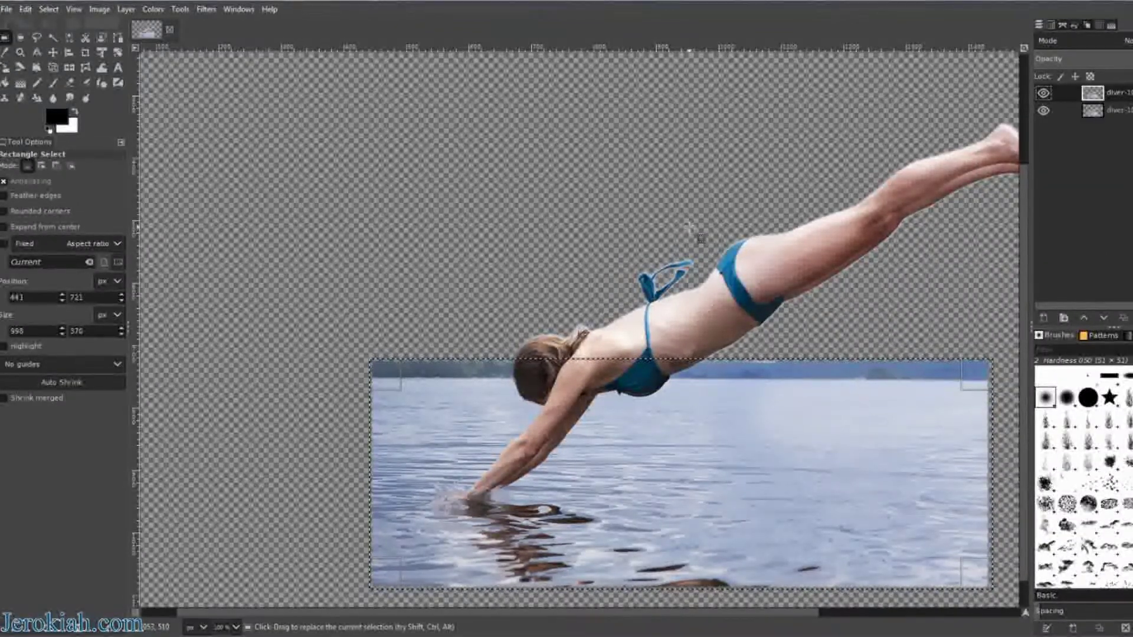
# - Select the lower diver layer and set up a Linear gradient with white as foreground and cccccc as background colour
pyautogui.click(1107, 110)
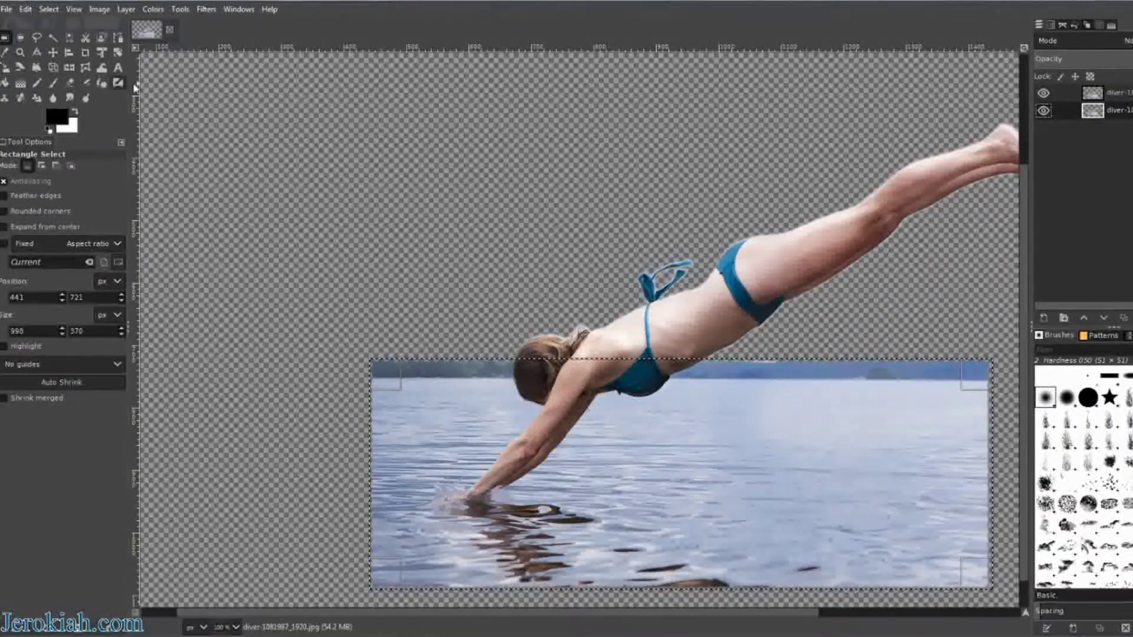
pyautogui.click(75, 112)
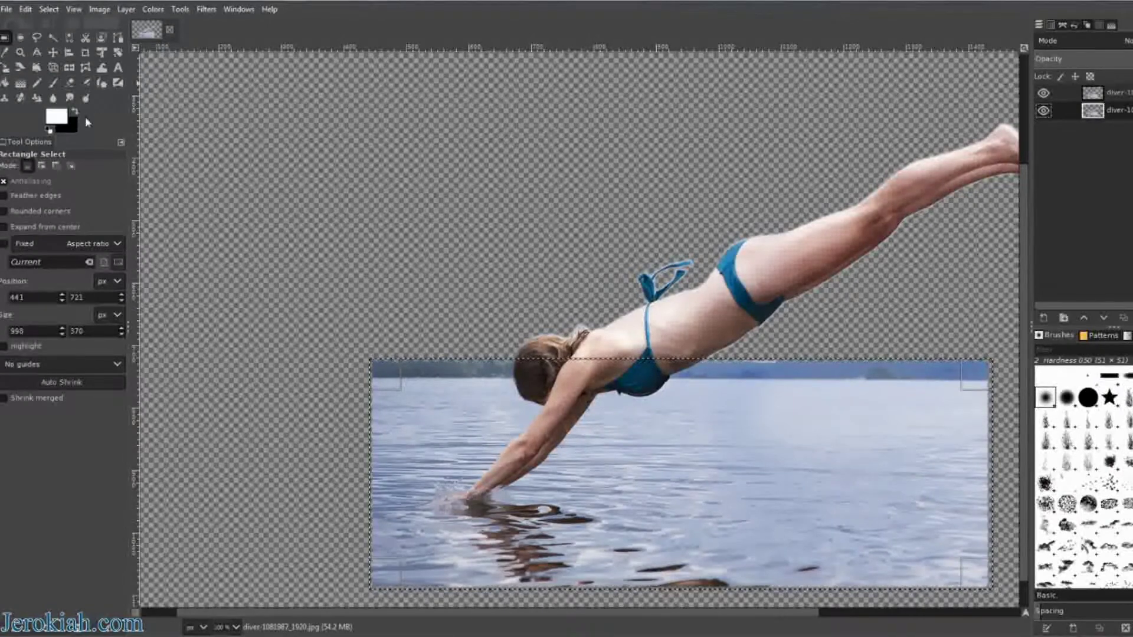
pyautogui.click(6, 84)
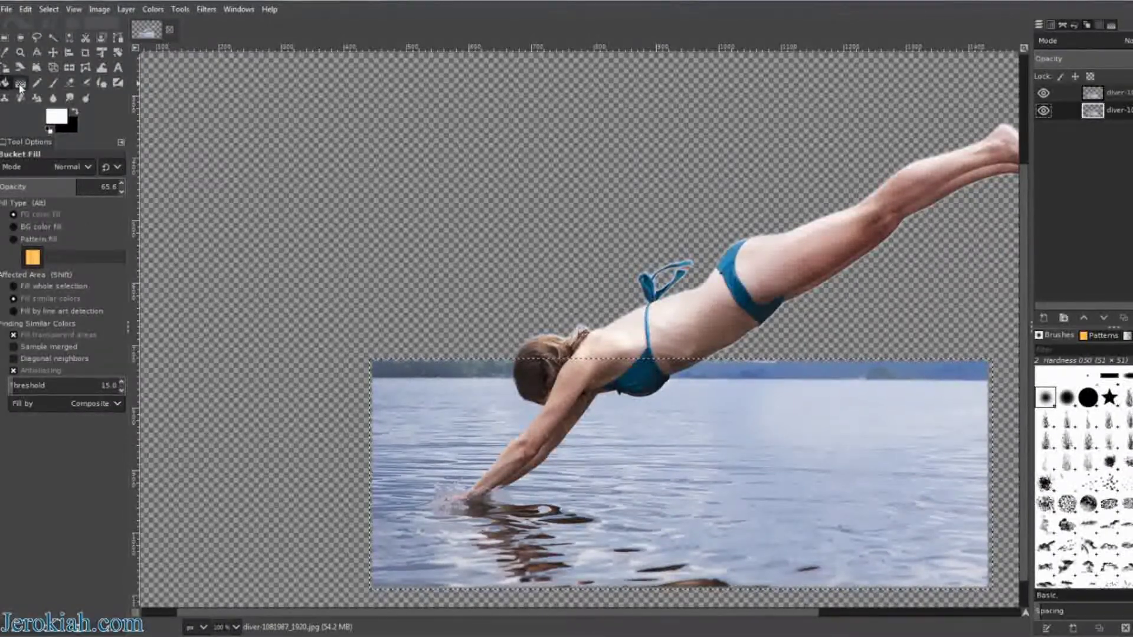
pyautogui.click(20, 86)
pyautogui.click(67, 125)
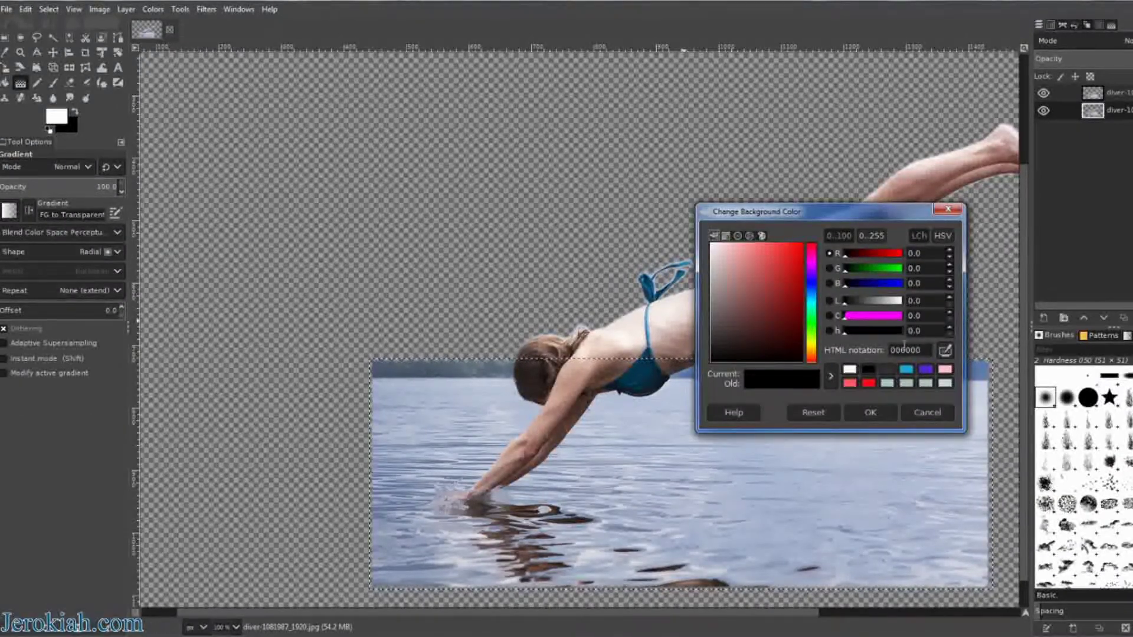
pyautogui.moveTo(912, 350); pyautogui.dragTo(846, 350)
pyautogui.write('cccc')
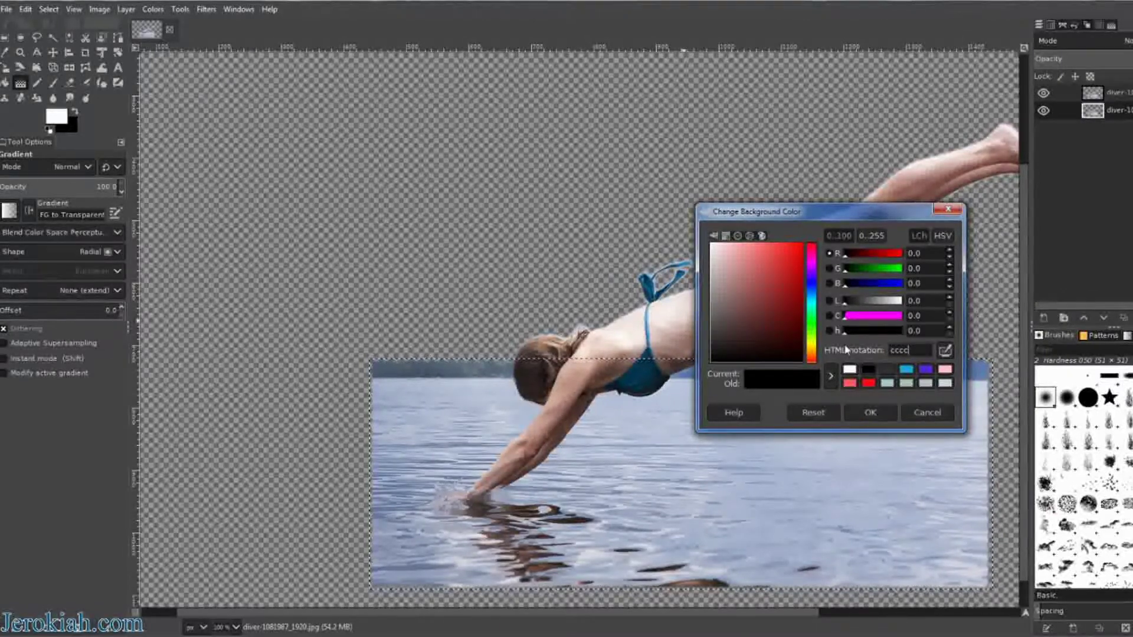
pyautogui.write('cc')
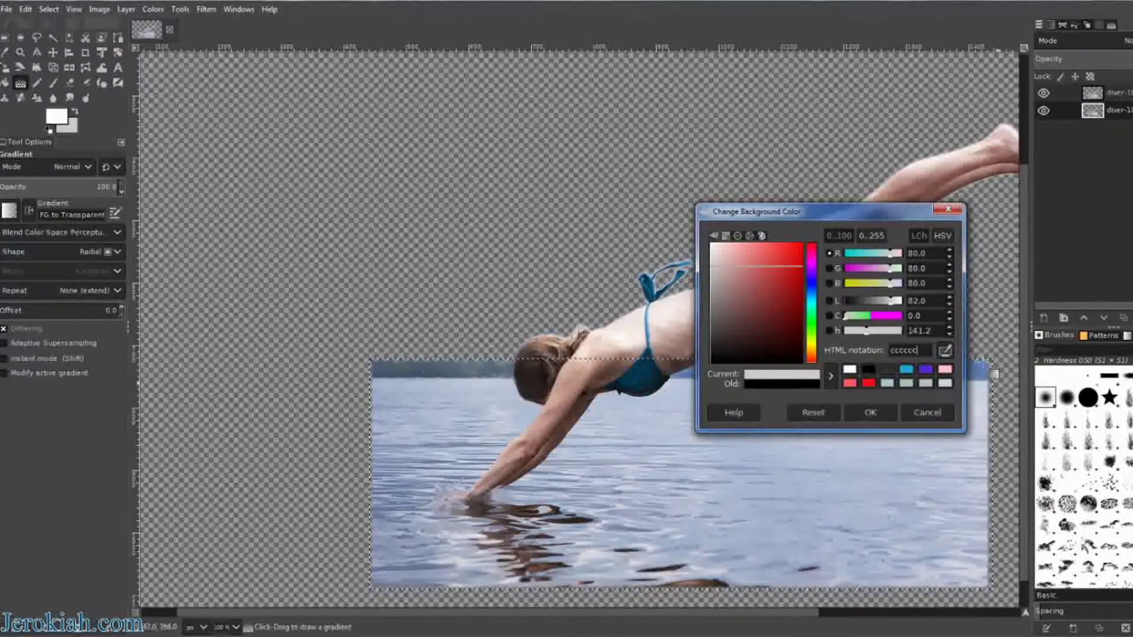
pyautogui.click(870, 413)
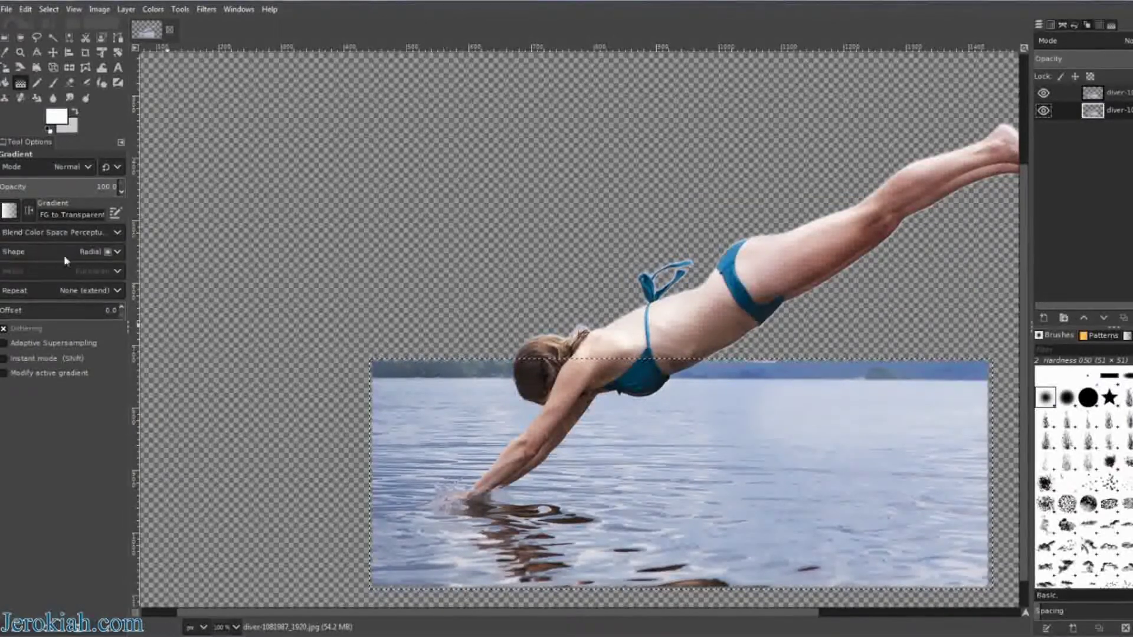
pyautogui.click(117, 252)
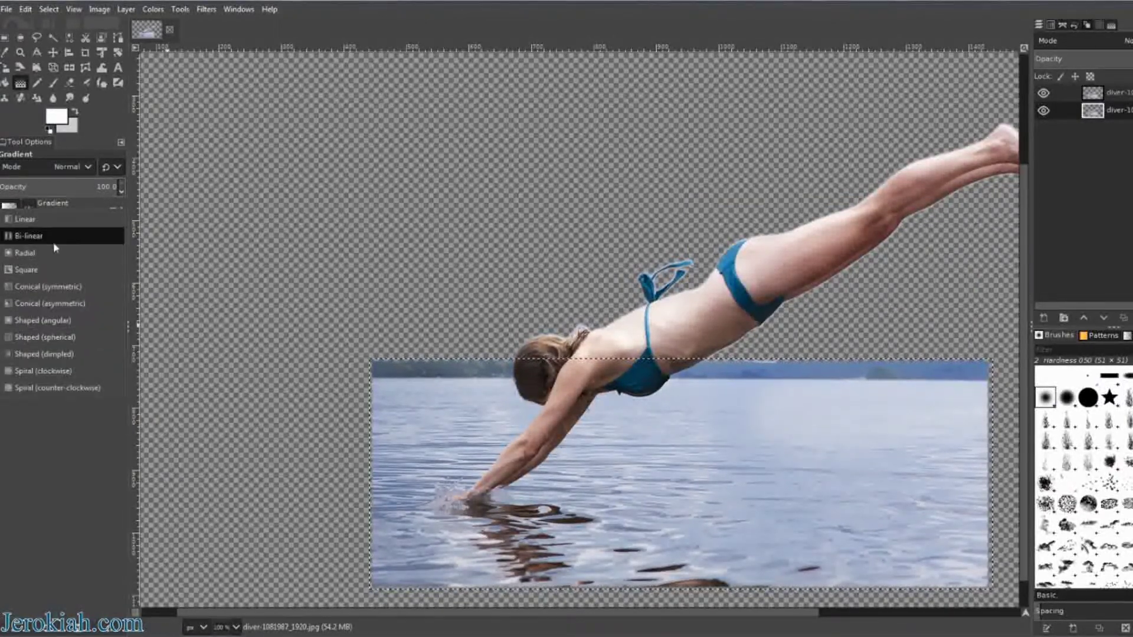
pyautogui.click(23, 219)
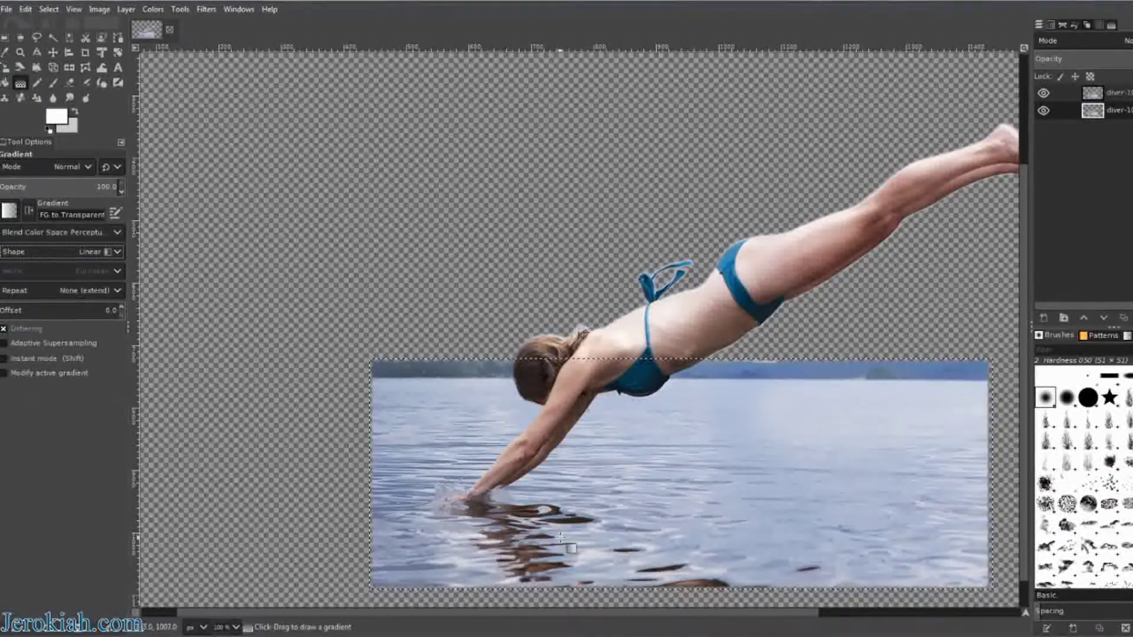
# - Enlarge the rectangular selection on all four sides to about 1013 × 387 px so it leaves a narrow margin around the water
pyautogui.scroll(-2, 655, 400)
pyautogui.click(4, 37)
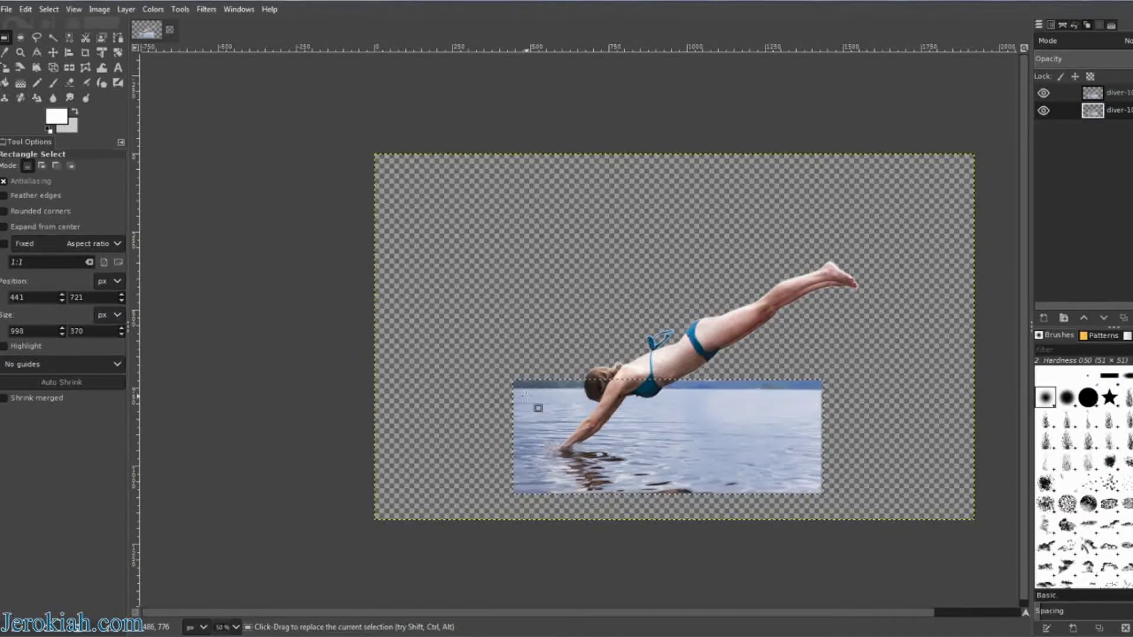
pyautogui.scroll(2, 538, 408)
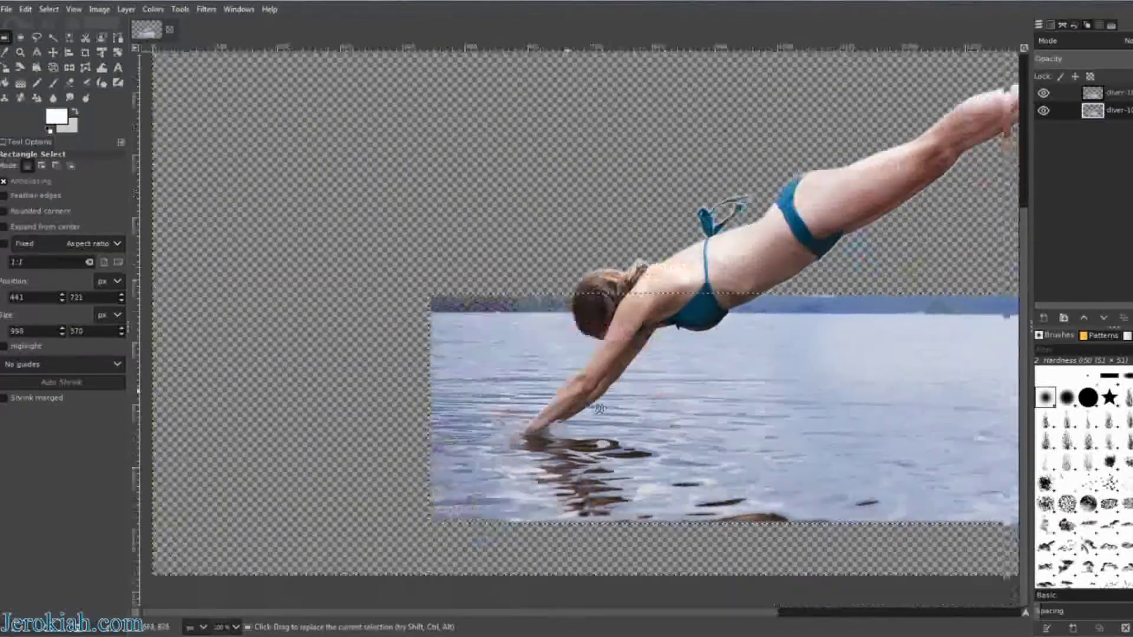
pyautogui.moveTo(599, 408); pyautogui.dragTo(489, 312)
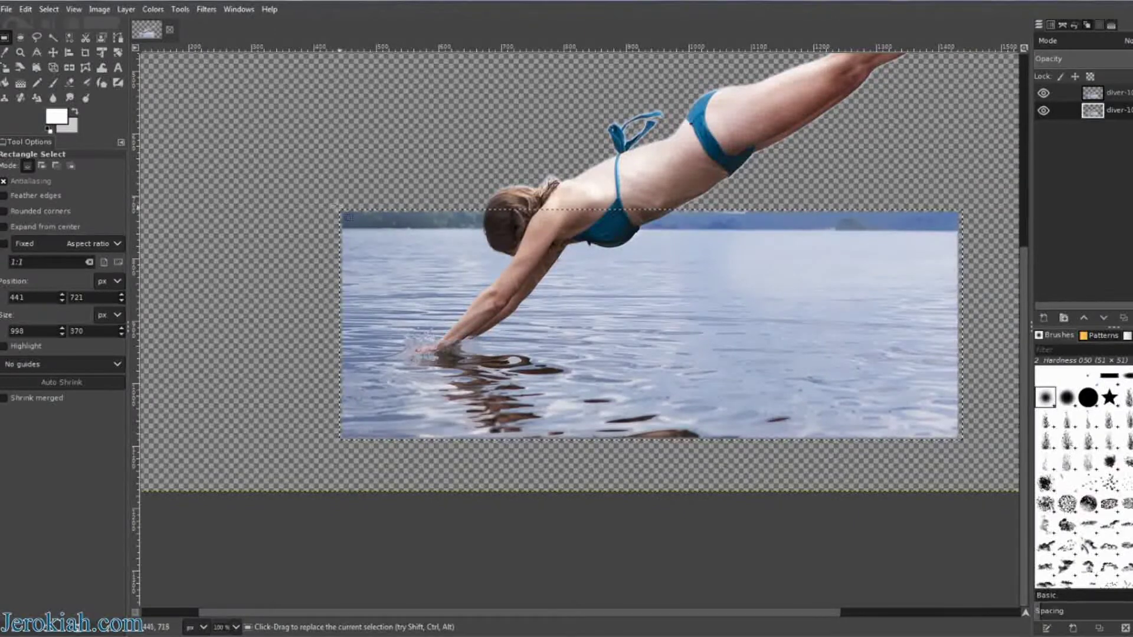
pyautogui.click(342, 213)
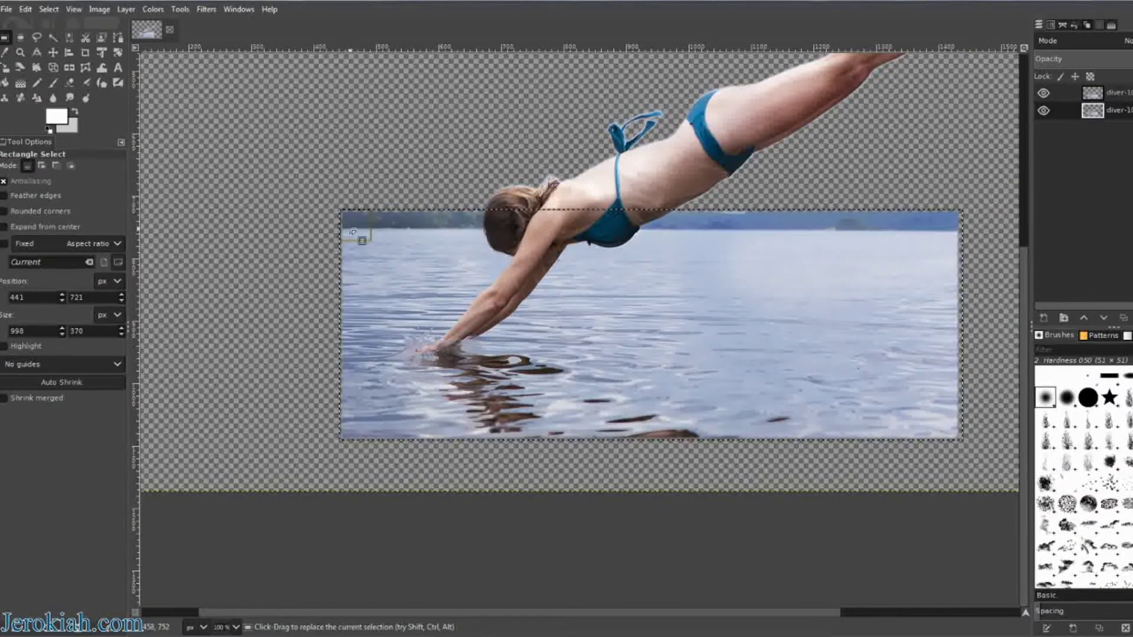
pyautogui.moveTo(351, 302); pyautogui.dragTo(344, 301)
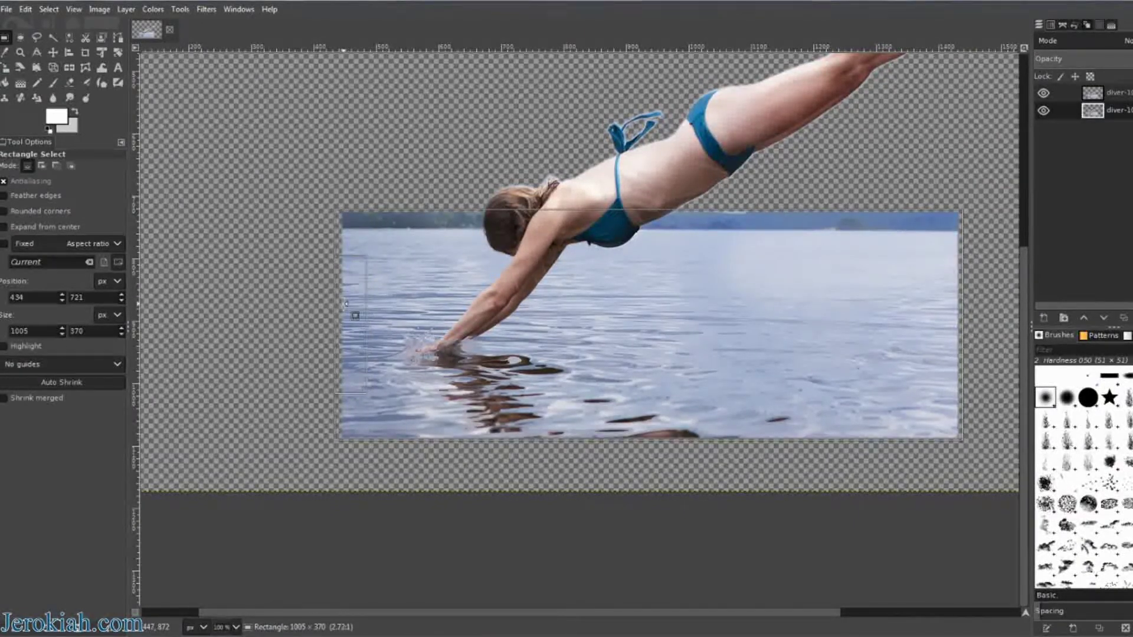
pyautogui.moveTo(551, 222); pyautogui.dragTo(555, 216)
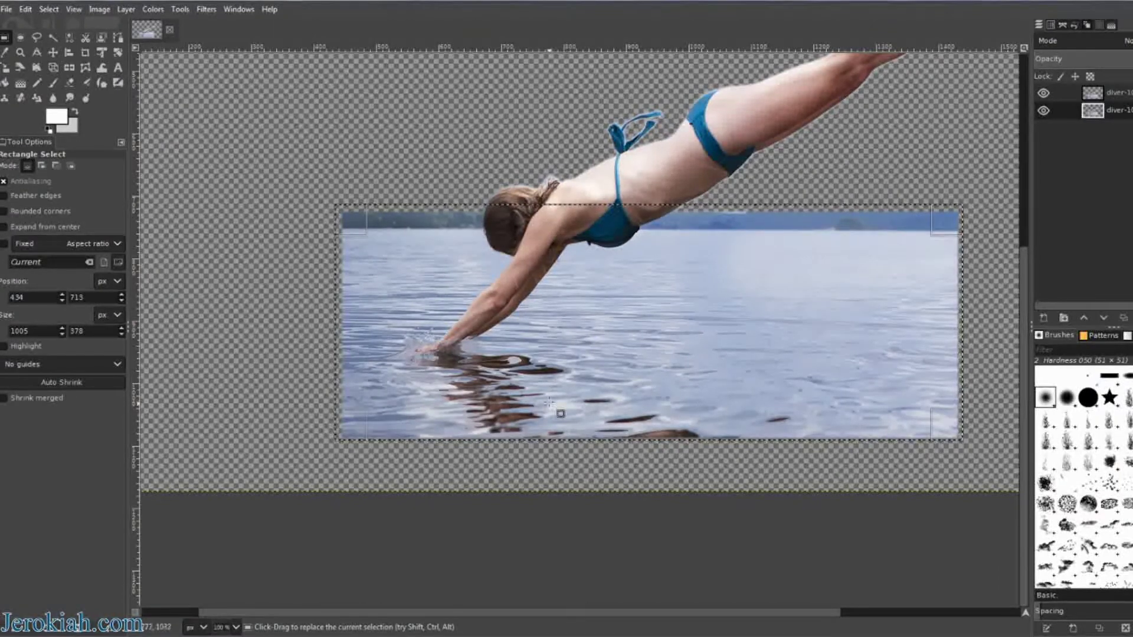
pyautogui.moveTo(562, 423); pyautogui.dragTo(565, 428)
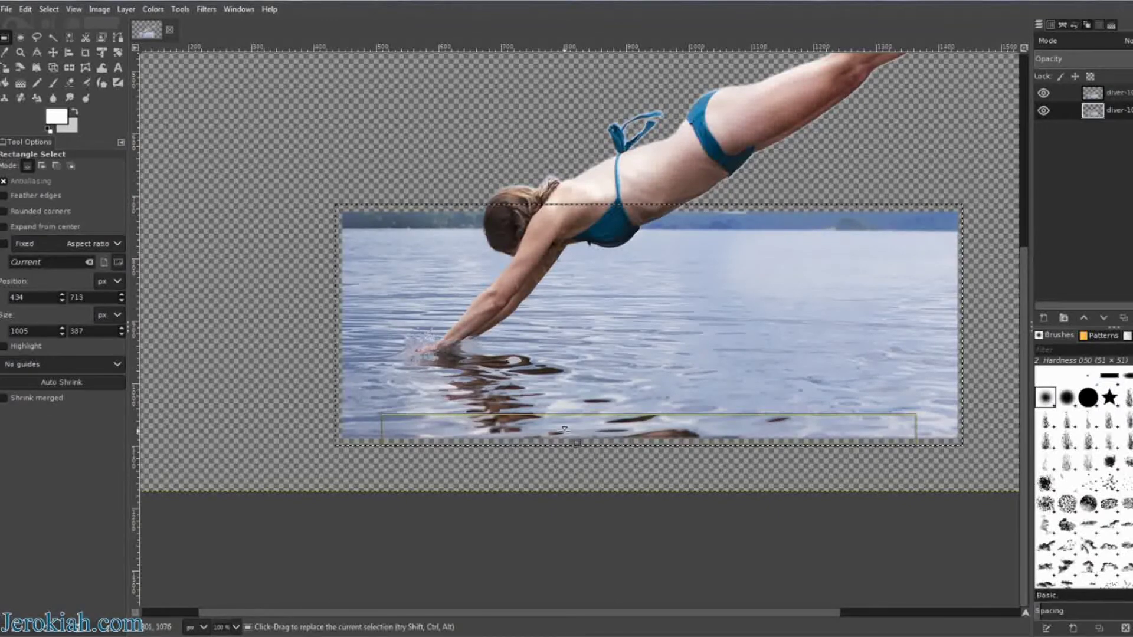
pyautogui.moveTo(950, 319); pyautogui.dragTo(951, 320)
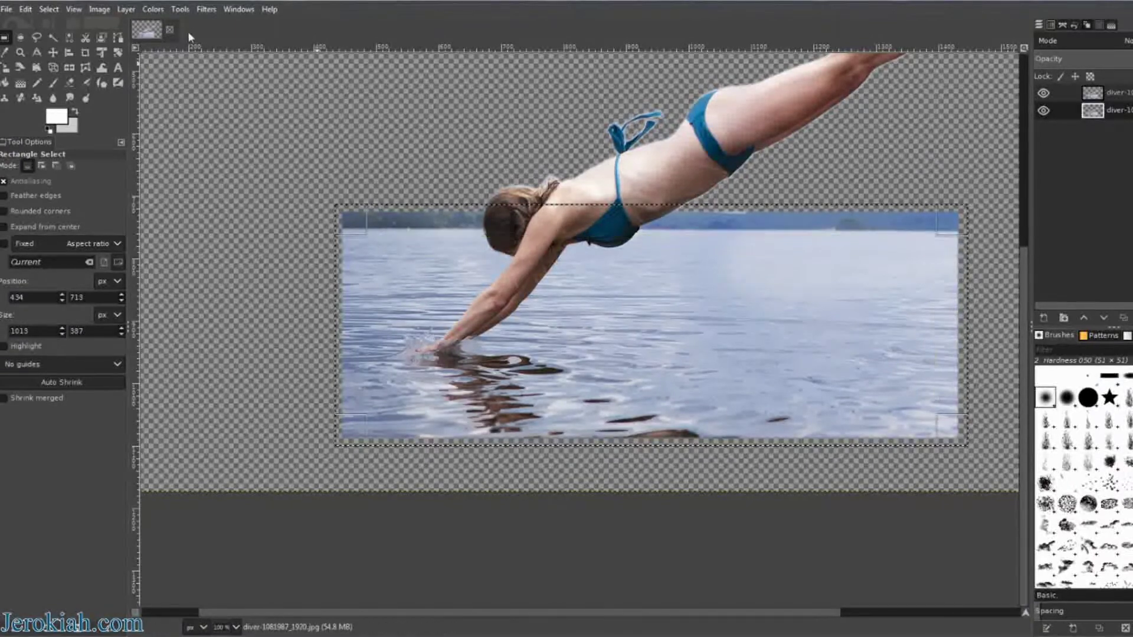
# - Fill the selection on the lower layer with a foreground-to-background gradient running diagonally up to the right, and clear the selection
pyautogui.click(20, 83)
pyautogui.press('-')
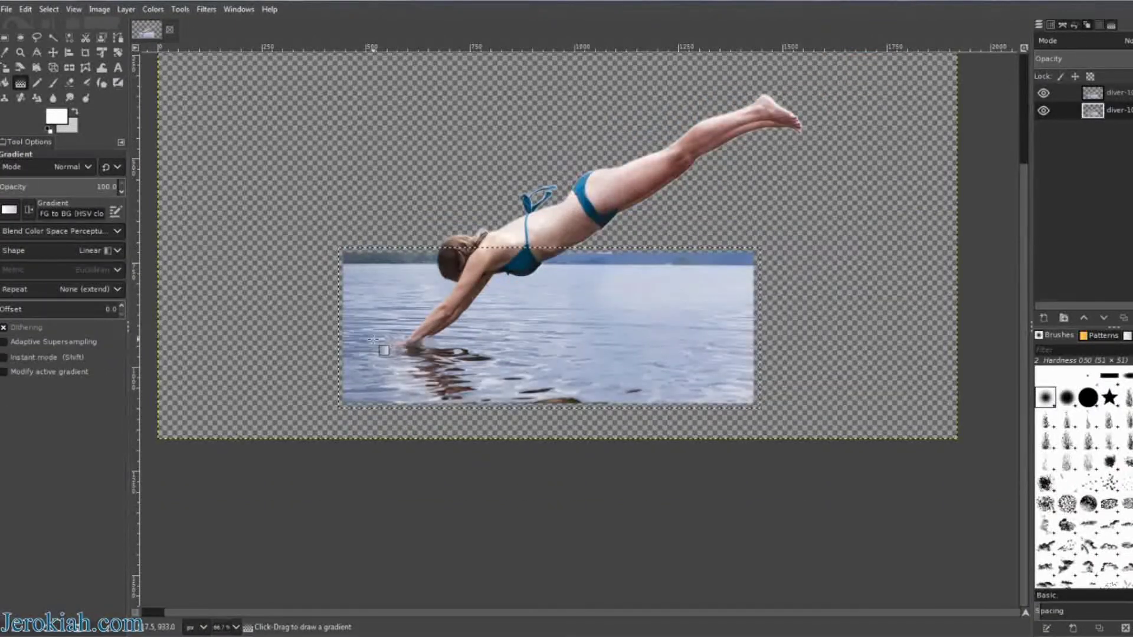
pyautogui.moveTo(478, 351); pyautogui.dragTo(661, 204)
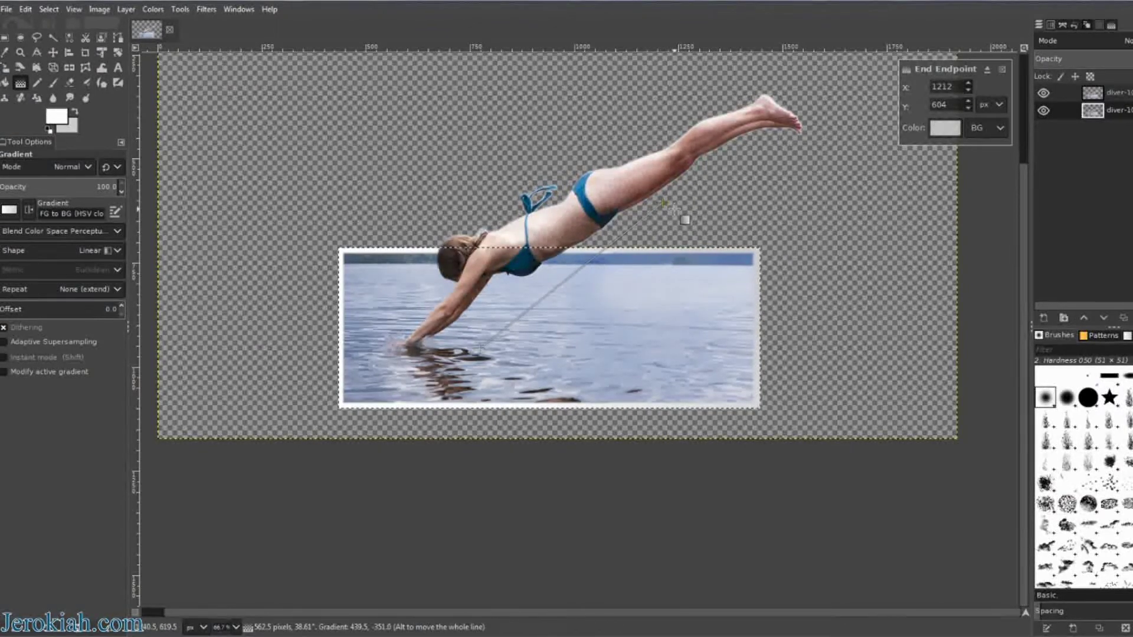
pyautogui.press('Return')
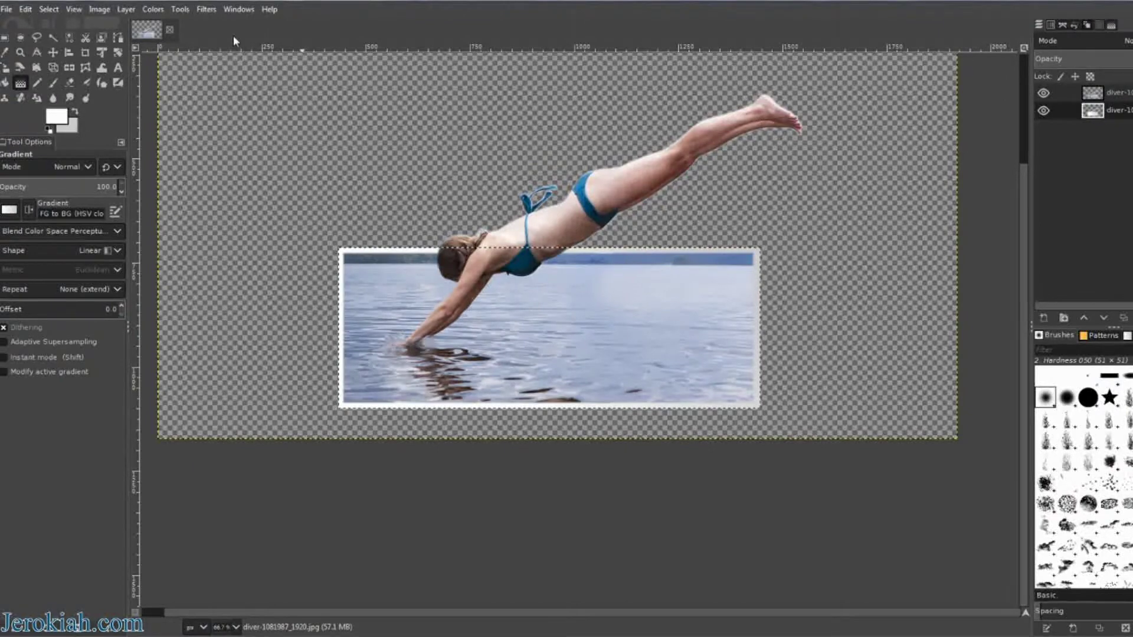
pyautogui.click(47, 10)
pyautogui.click(62, 40)
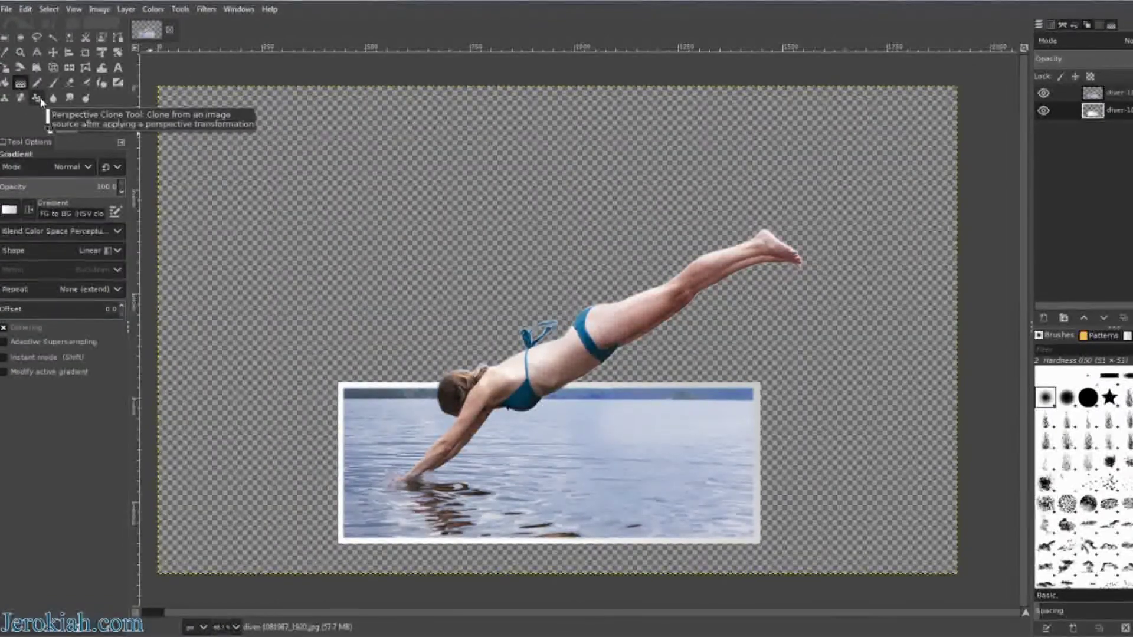
# - Start a Perspective transform that applies to the entire image instead of only the lower layer
pyautogui.hotkey('shift', 'p')
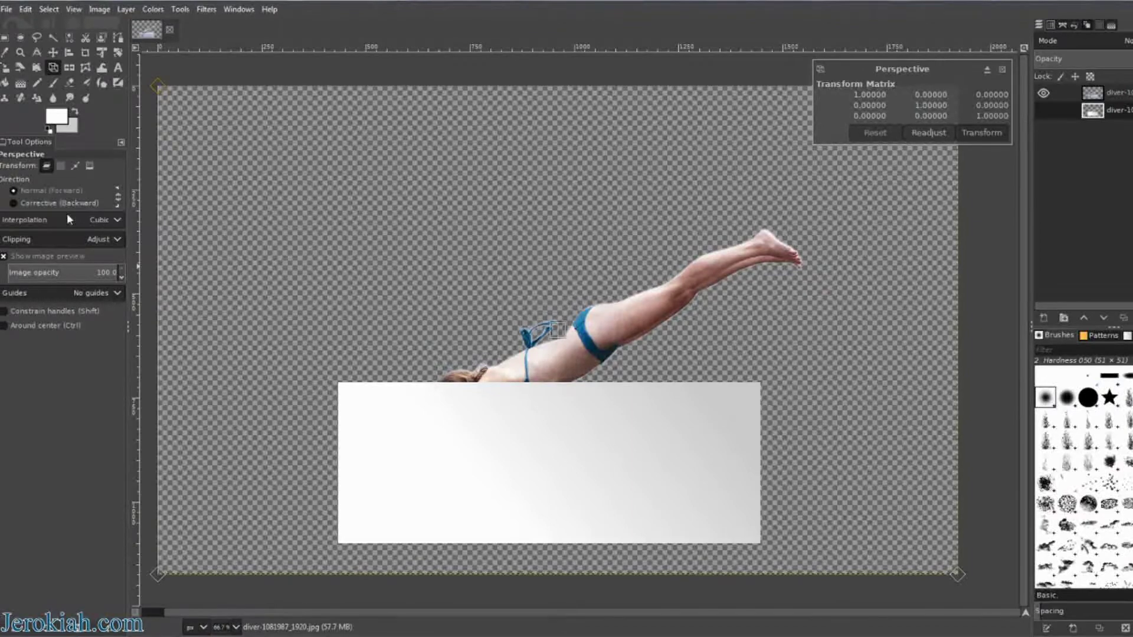
pyautogui.click(92, 165)
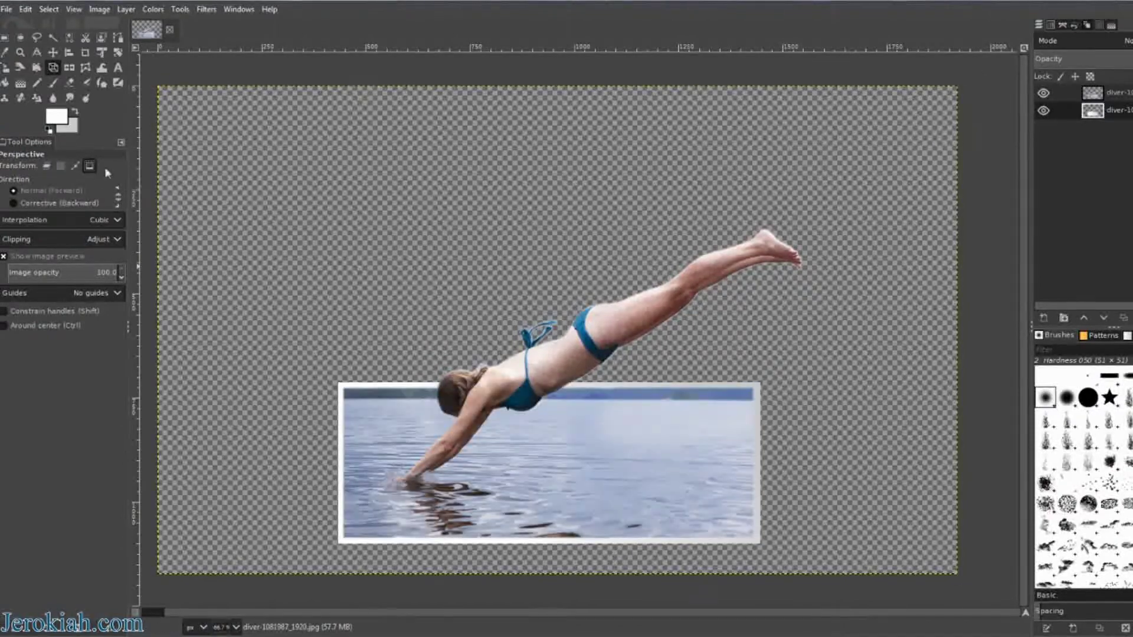
pyautogui.click(188, 111)
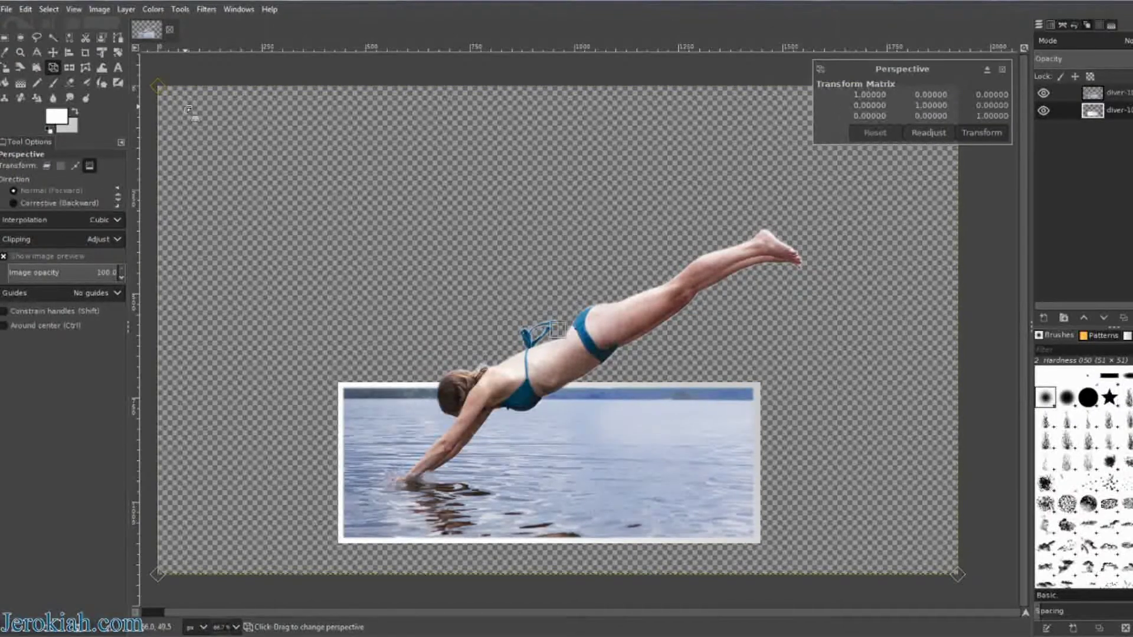
# - Pull both upper perspective corners inward and down so the picture tapers toward its far edge
pyautogui.moveTo(159, 84); pyautogui.dragTo(292, 189)
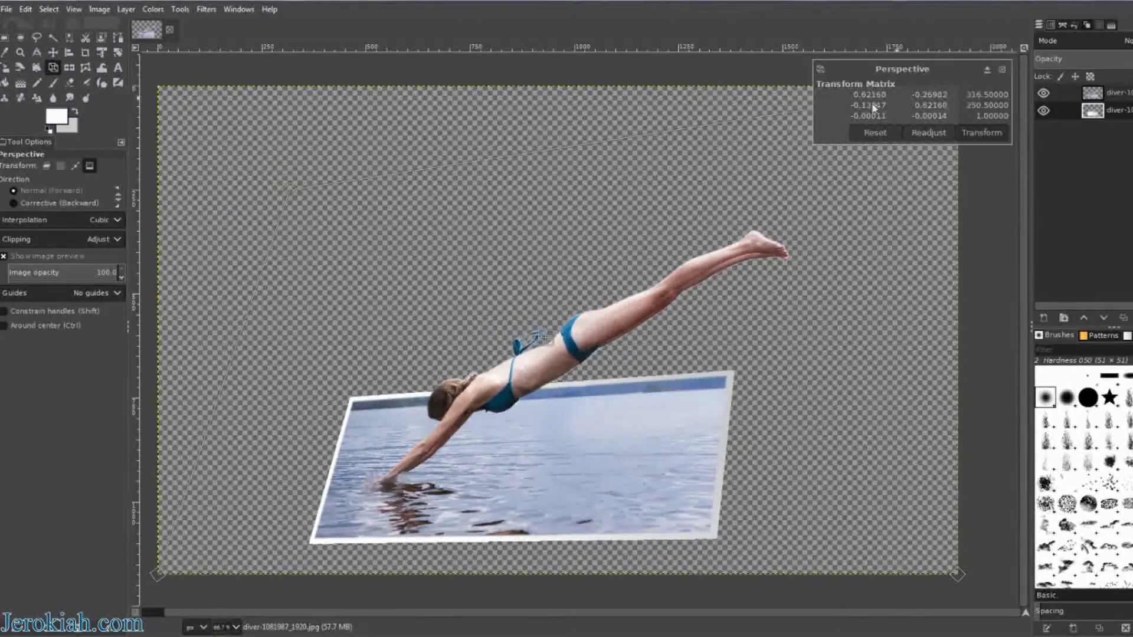
pyautogui.moveTo(910, 162); pyautogui.dragTo(776, 272)
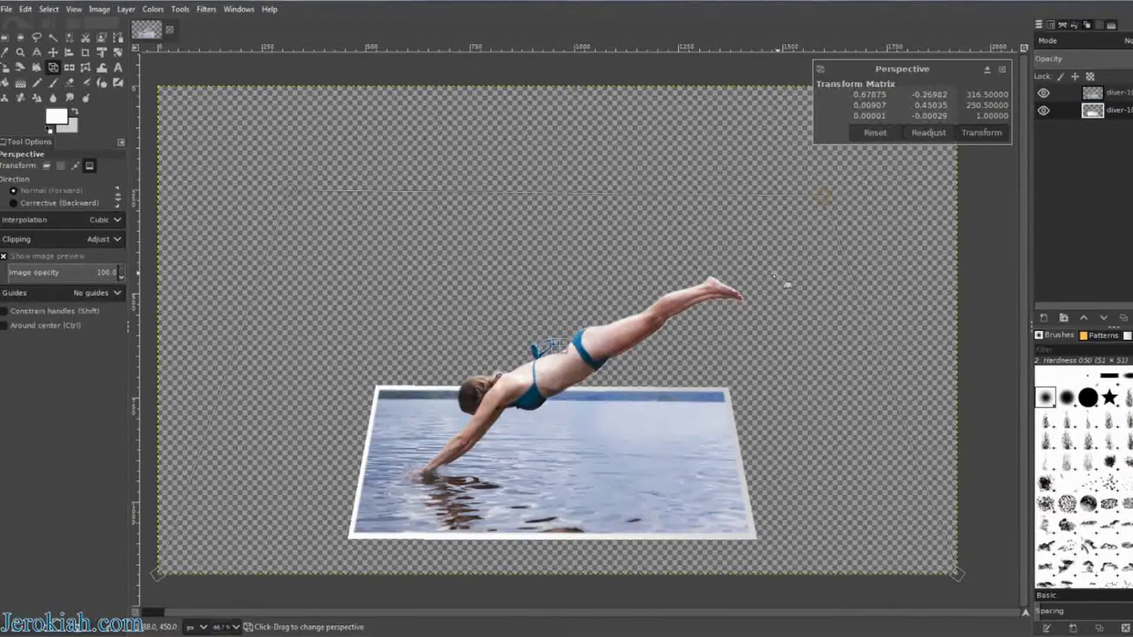
pyautogui.moveTo(341, 217); pyautogui.dragTo(320, 227)
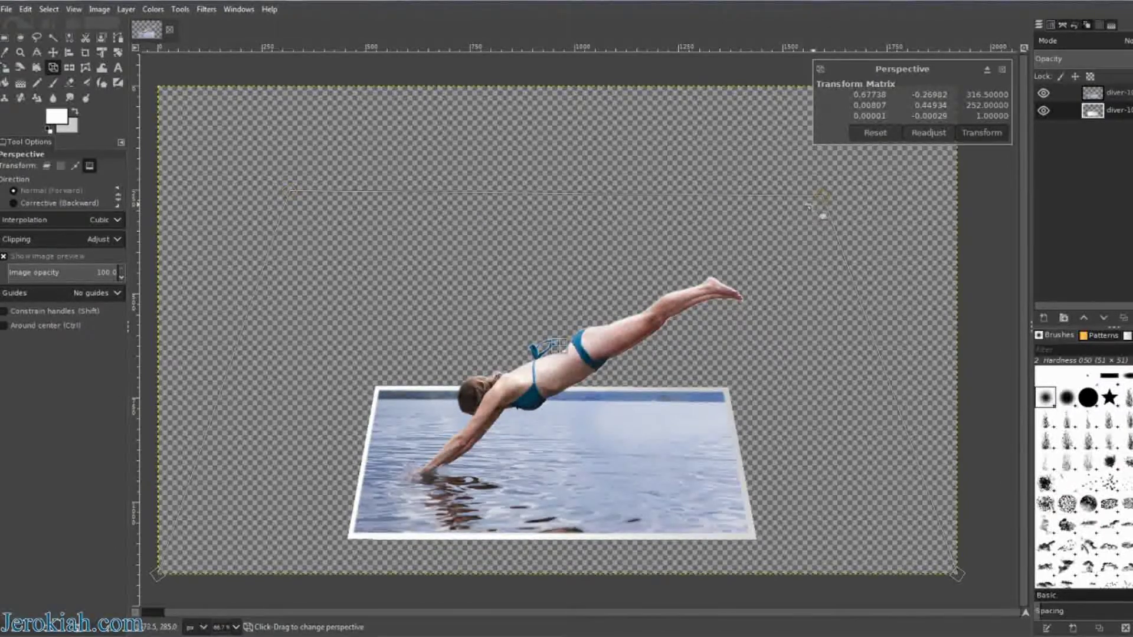
pyautogui.moveTo(817, 213); pyautogui.dragTo(810, 205)
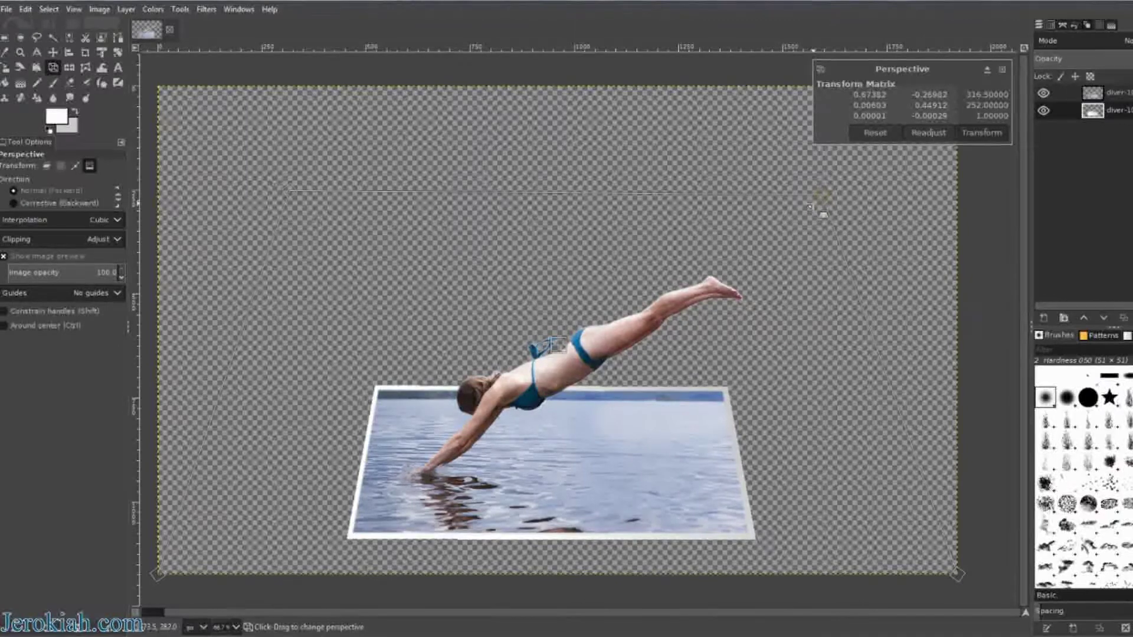
pyautogui.moveTo(809, 206); pyautogui.dragTo(808, 205)
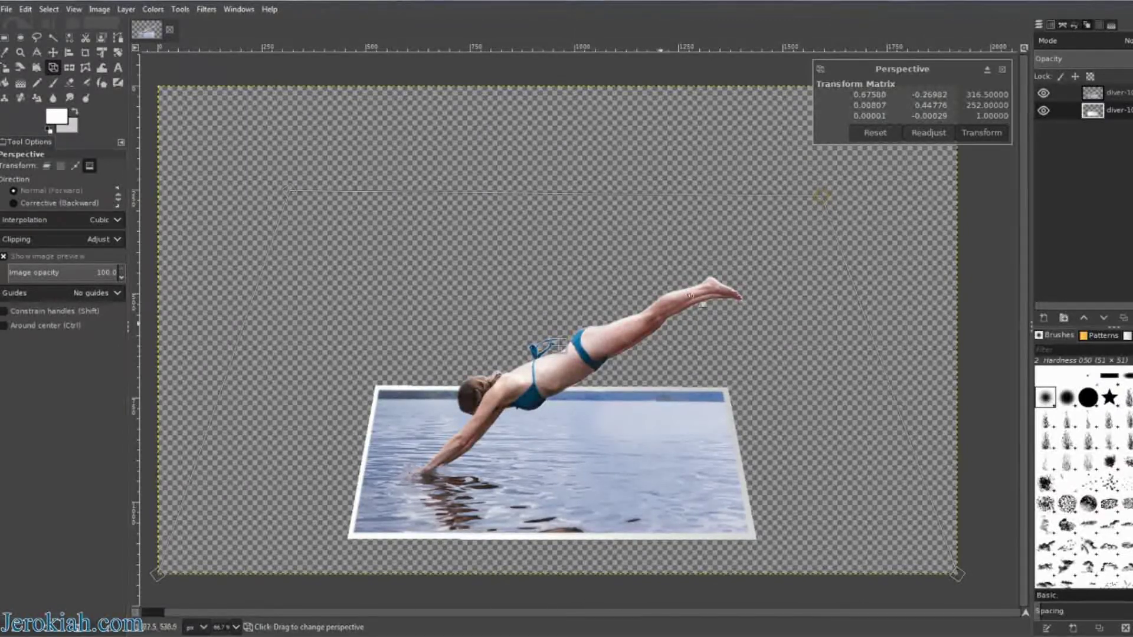
# - Raise both lower perspective corners slightly so the frame's near edge runs level
pyautogui.moveTo(180, 573); pyautogui.dragTo(182, 544)
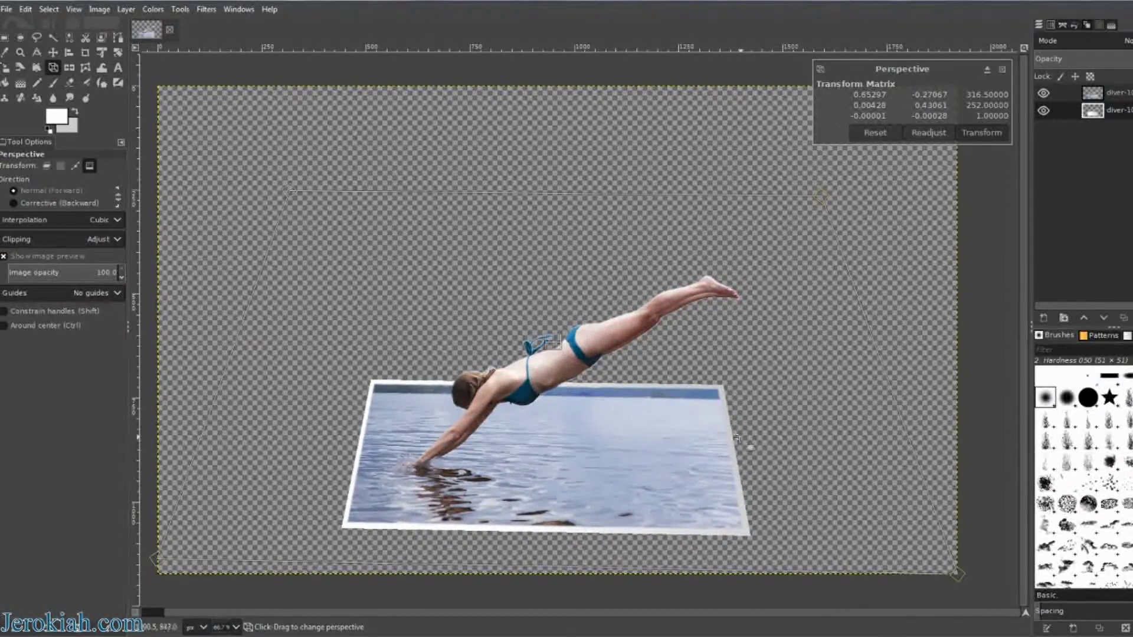
pyautogui.moveTo(938, 540)
pyautogui.mouseDown()
pyautogui.moveTo(932, 549)
pyautogui.moveTo(933, 539)
pyautogui.mouseUp()
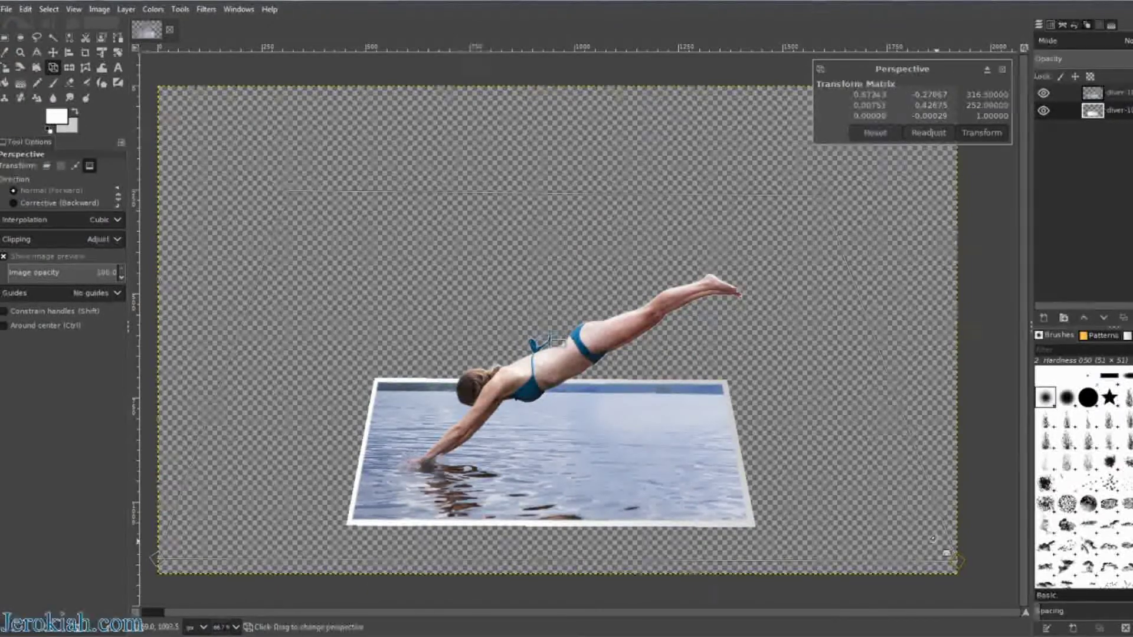
pyautogui.moveTo(933, 539); pyautogui.dragTo(933, 536)
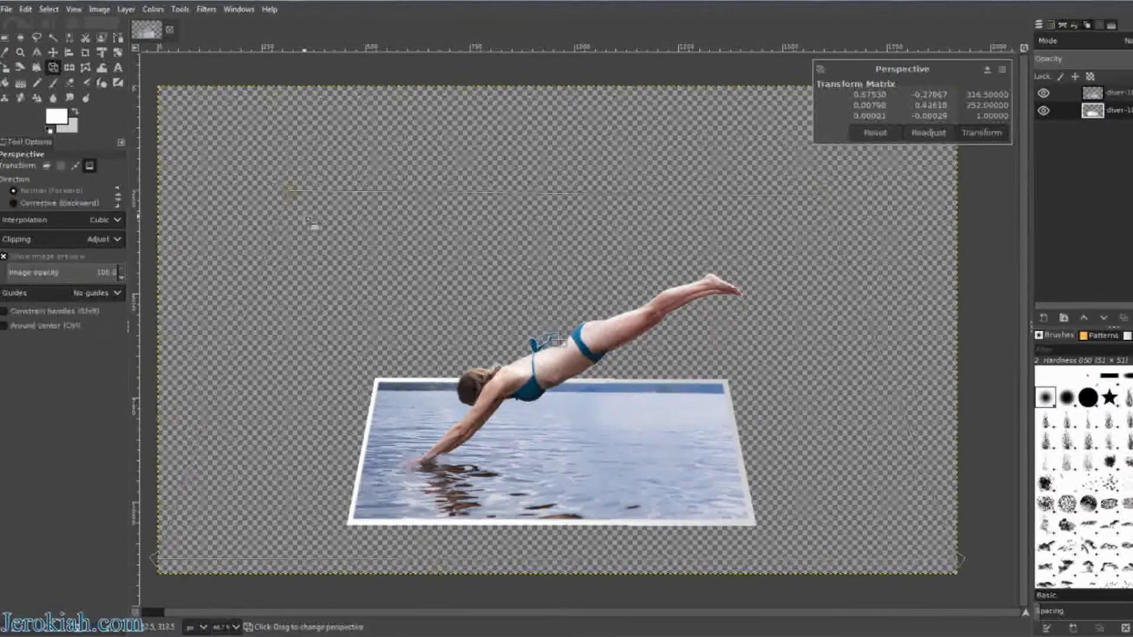
# - Move the upper perspective corners further inward to narrow the frame's far edge, and apply the transform
pyautogui.moveTo(314, 224); pyautogui.dragTo(328, 249)
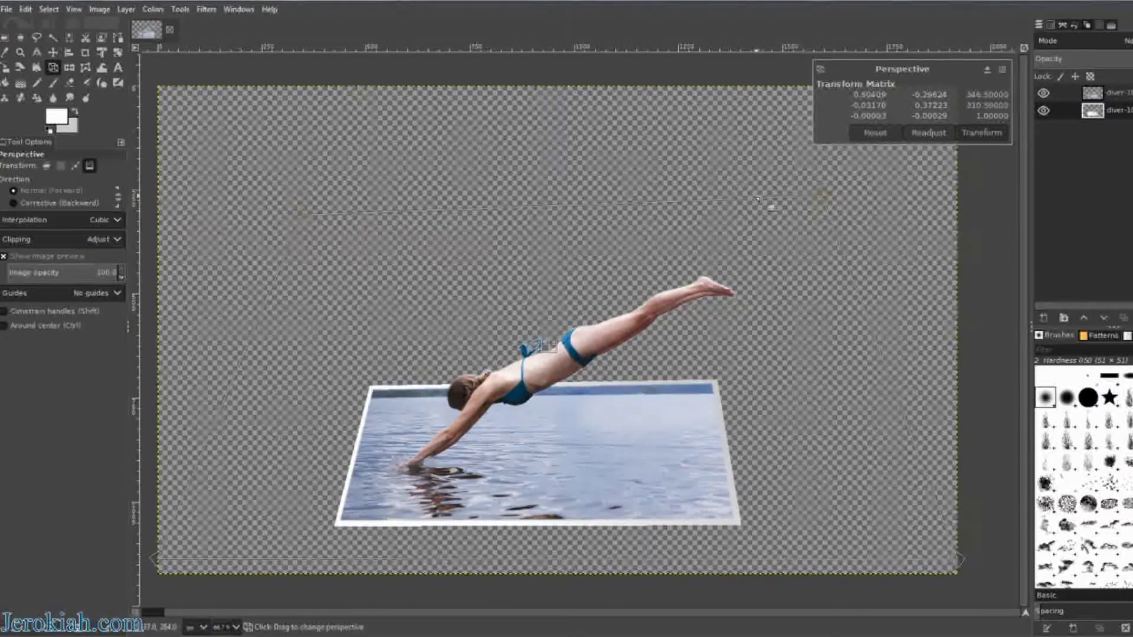
pyautogui.moveTo(810, 232); pyautogui.dragTo(794, 243)
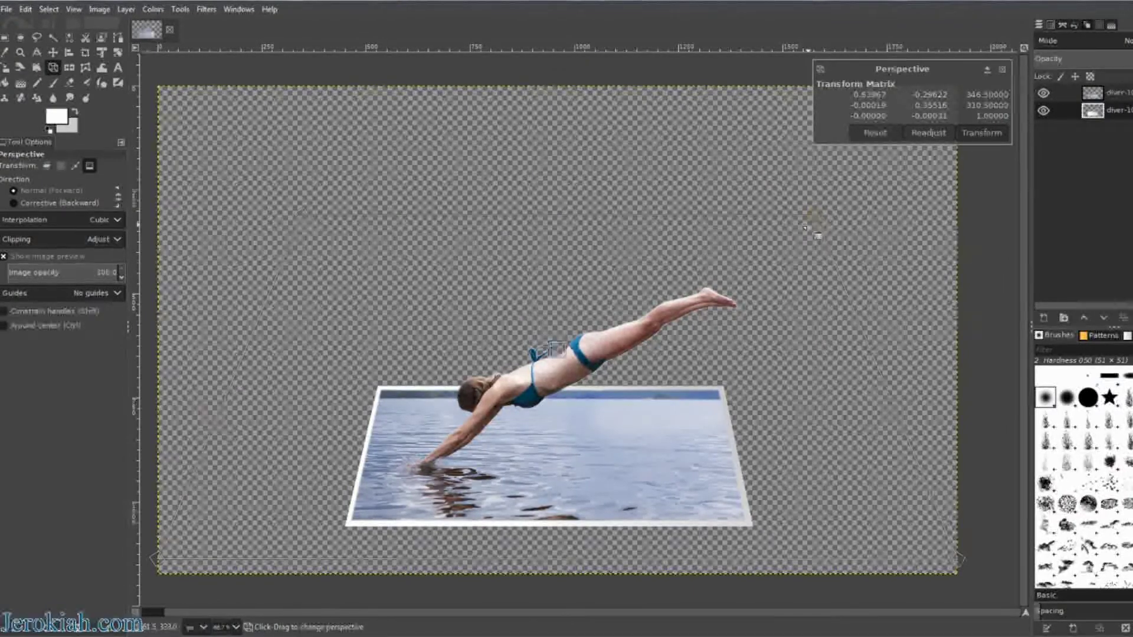
pyautogui.moveTo(805, 223); pyautogui.dragTo(738, 225)
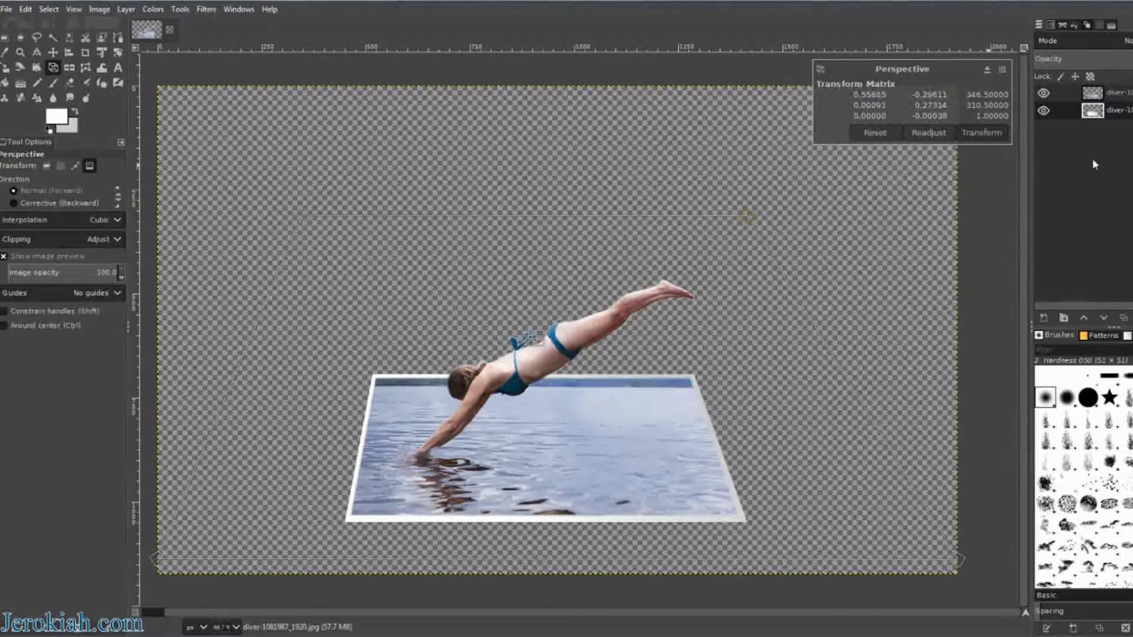
pyautogui.click(991, 138)
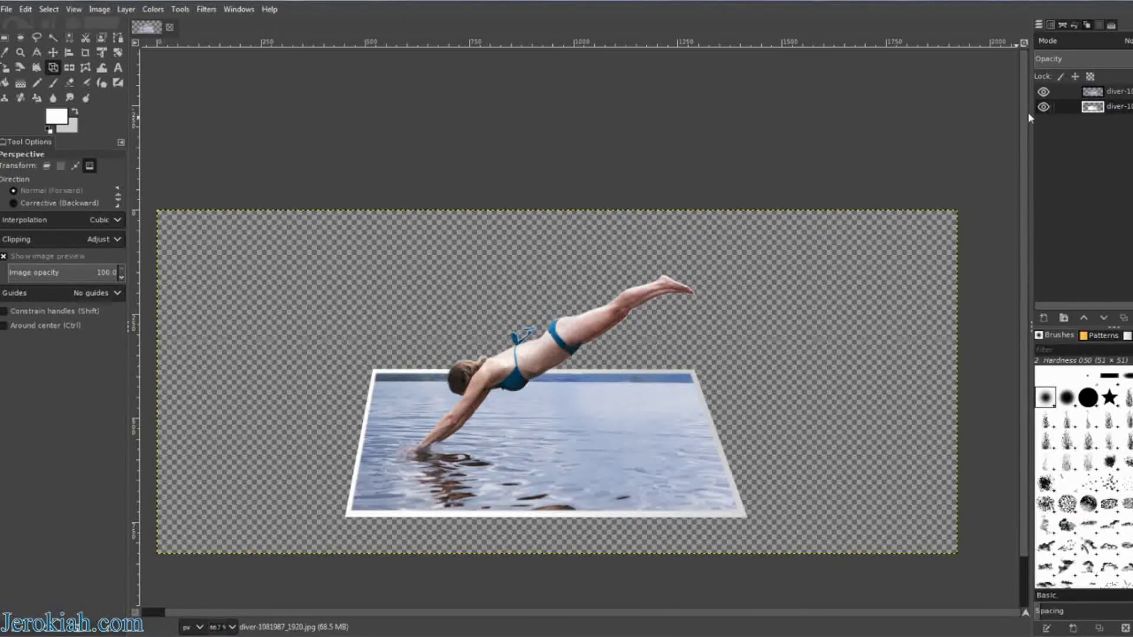
# - Merge the upper diver layer down into the layer with the white frame
pyautogui.rightClick(1096, 101)
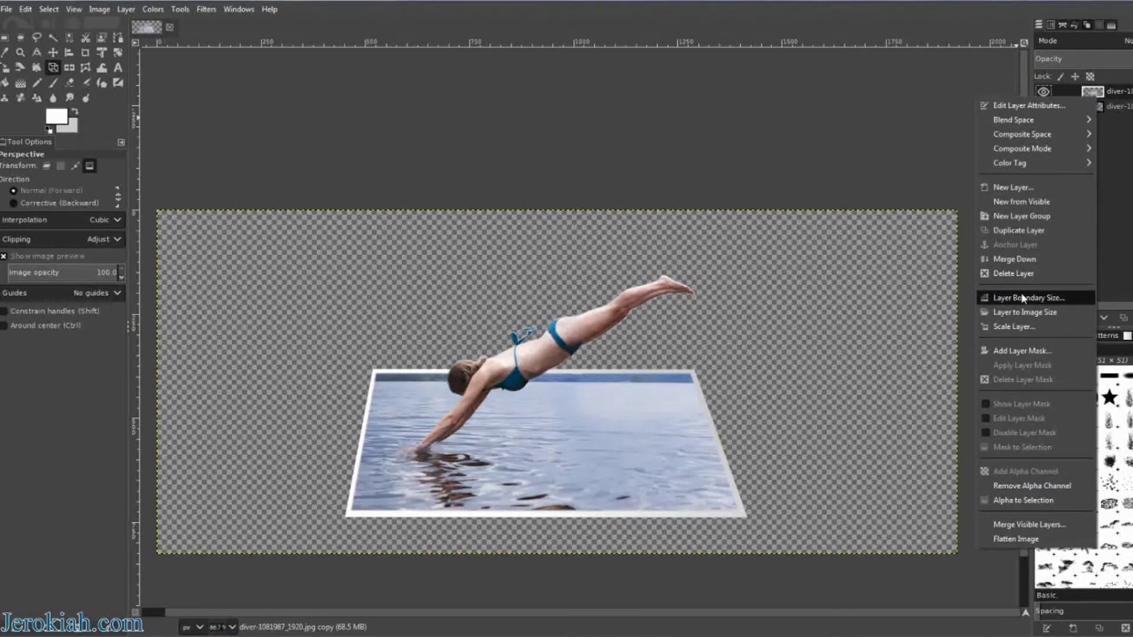
pyautogui.click(1018, 260)
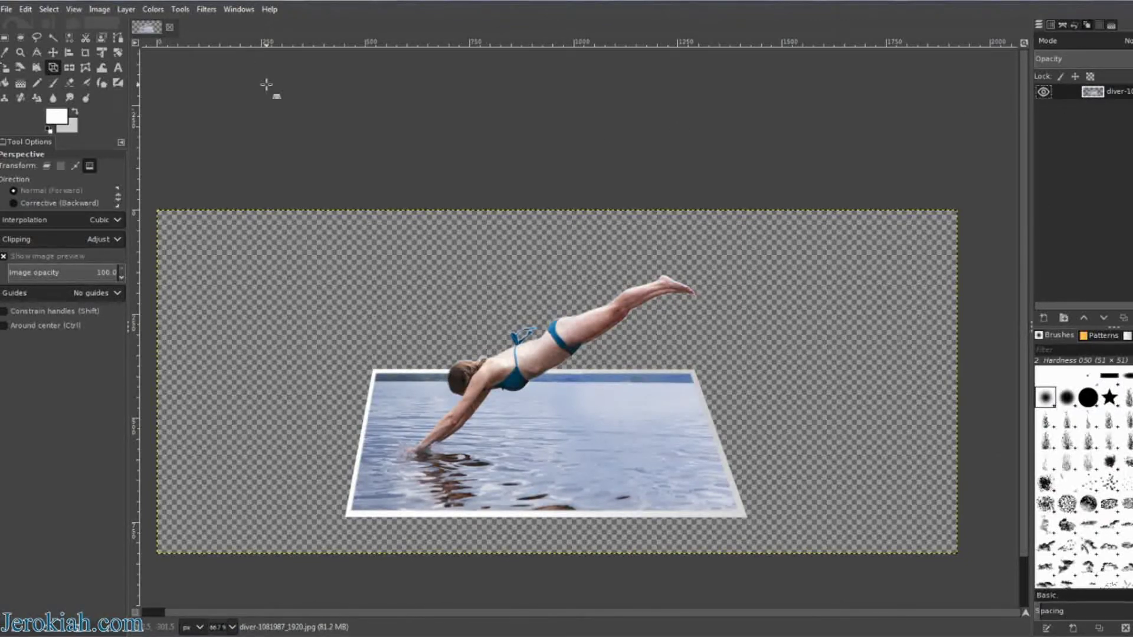
# - Start a Drop Shadow on the merged layer with an X offset of about 4.6 and a Y offset of about 5.9
pyautogui.click(201, 9)
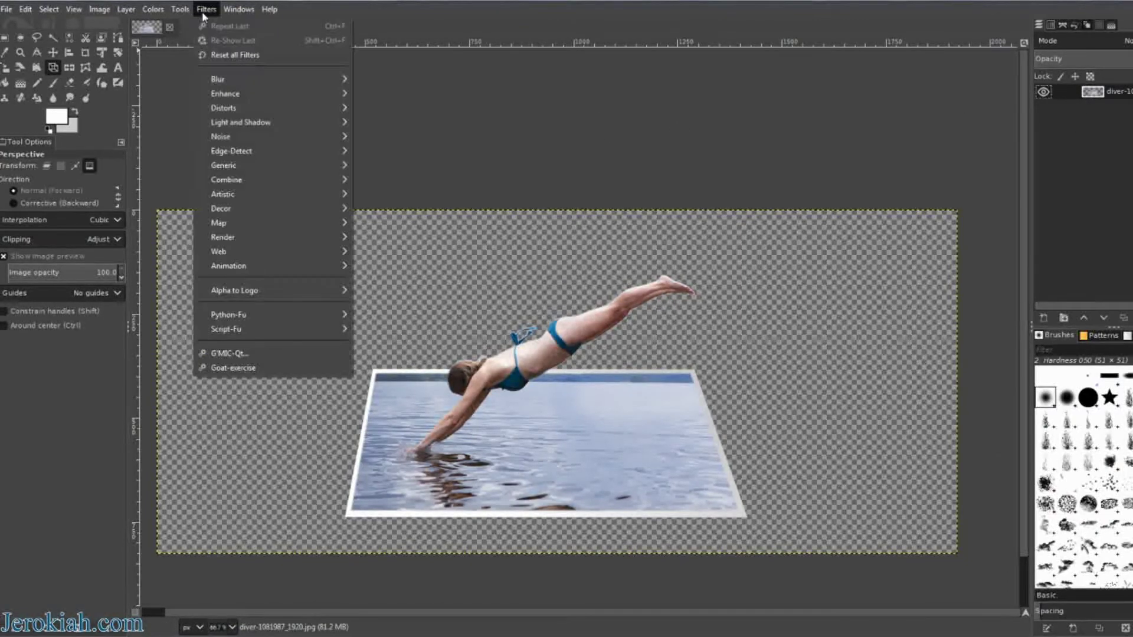
pyautogui.moveTo(320, 124)
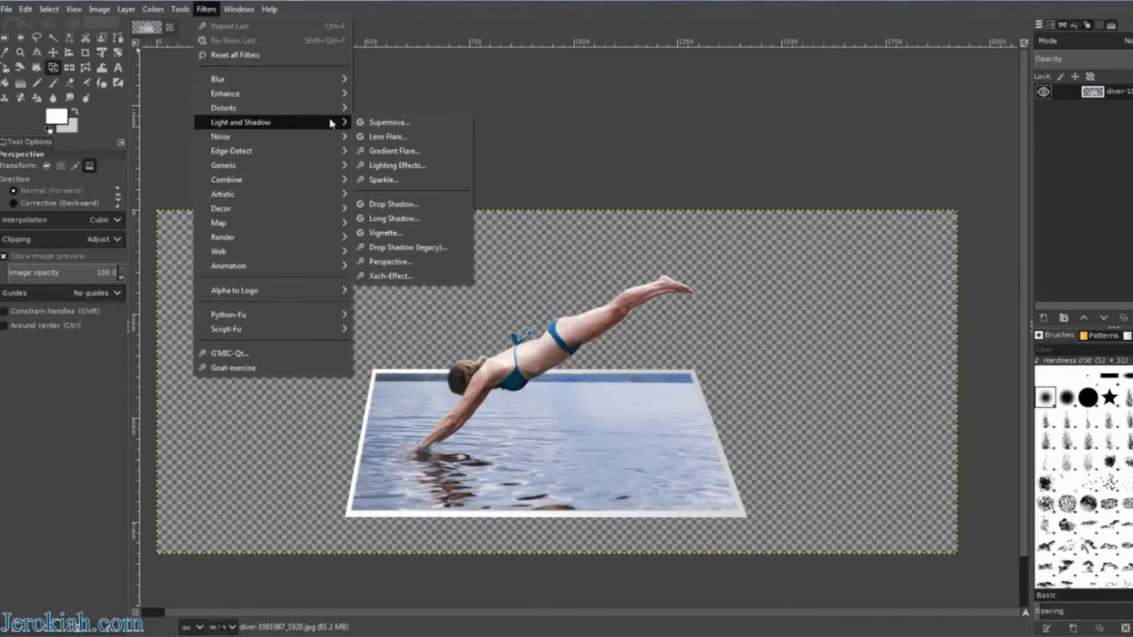
pyautogui.click(391, 204)
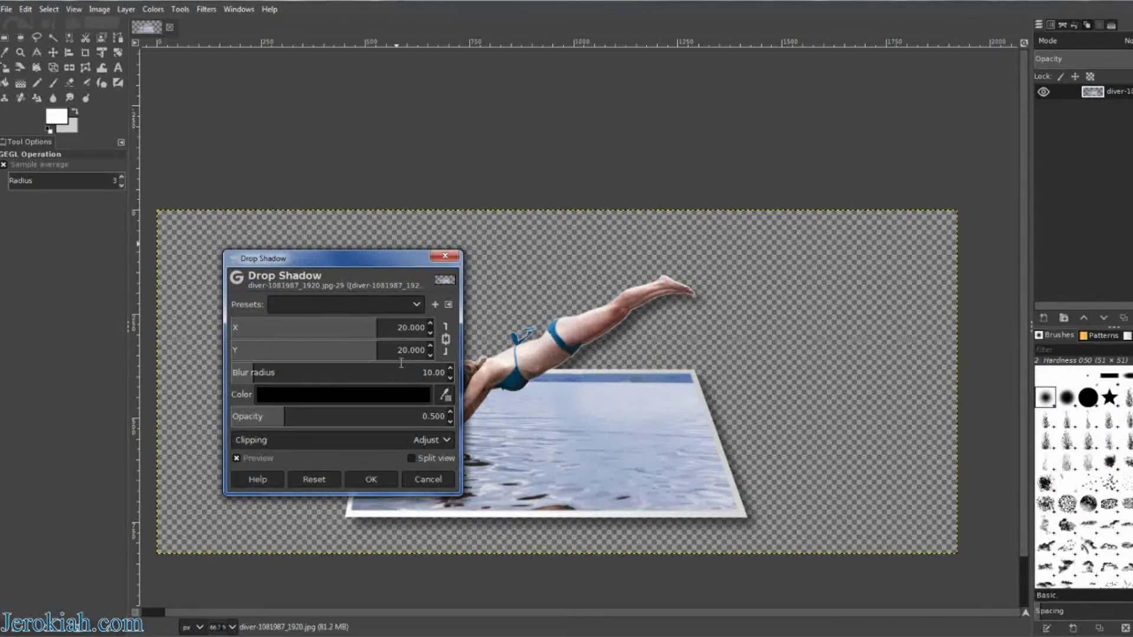
pyautogui.click(402, 328)
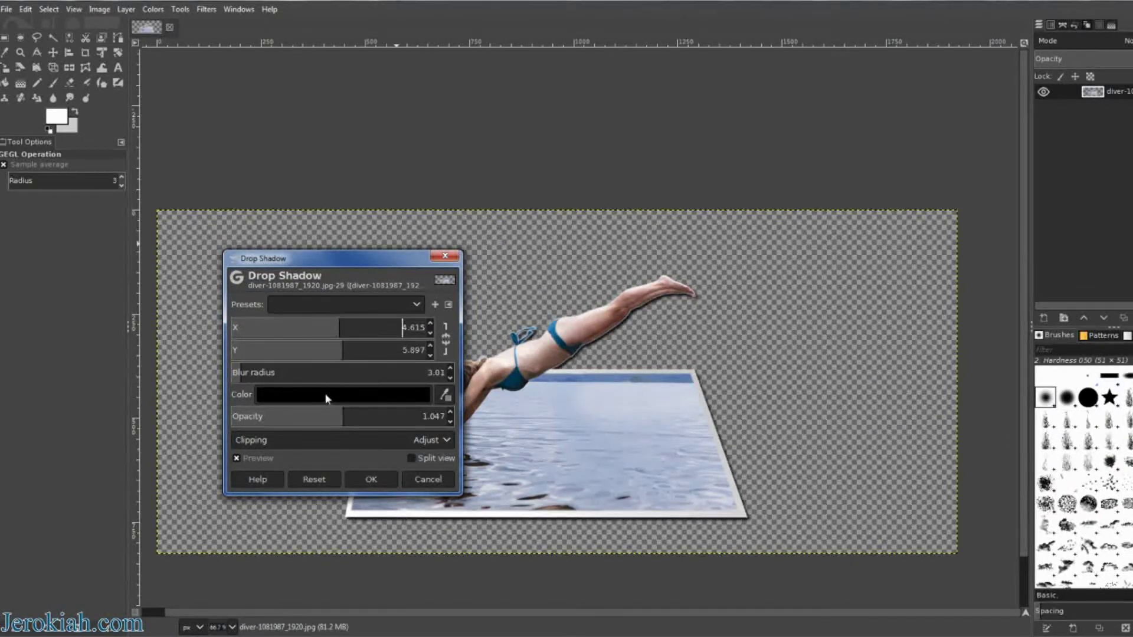
# - Apply the drop shadow with opacity 0.628 and a slightly increased blur radius, and fit the layer to the image size
pyautogui.moveTo(341, 416); pyautogui.dragTo(299, 416)
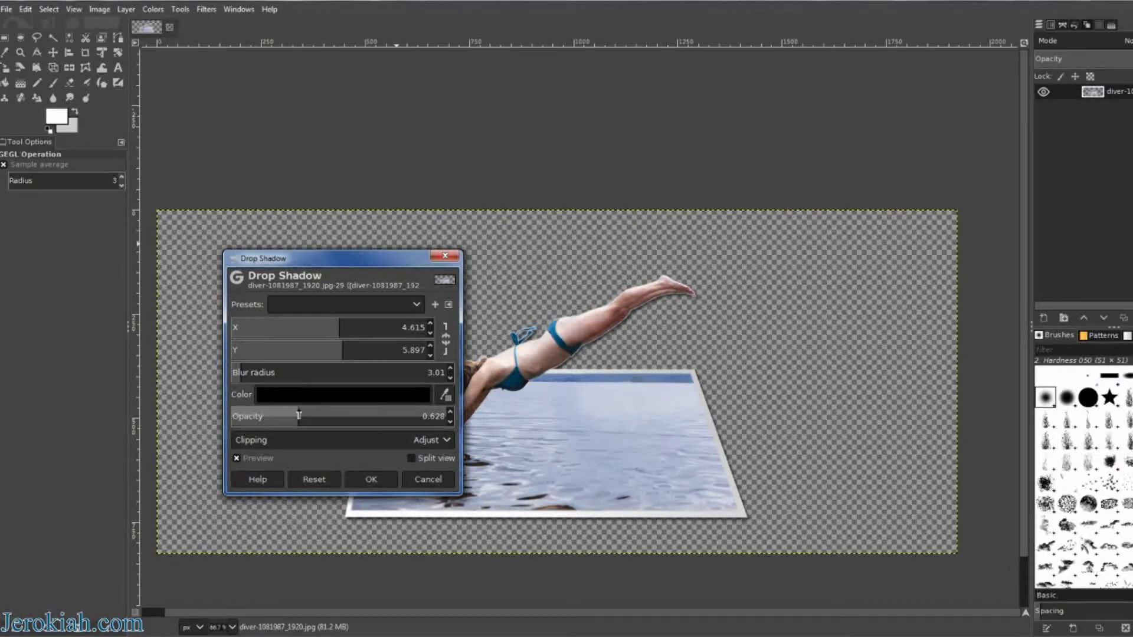
pyautogui.click(239, 373)
pyautogui.moveTo(240, 373); pyautogui.dragTo(246, 373)
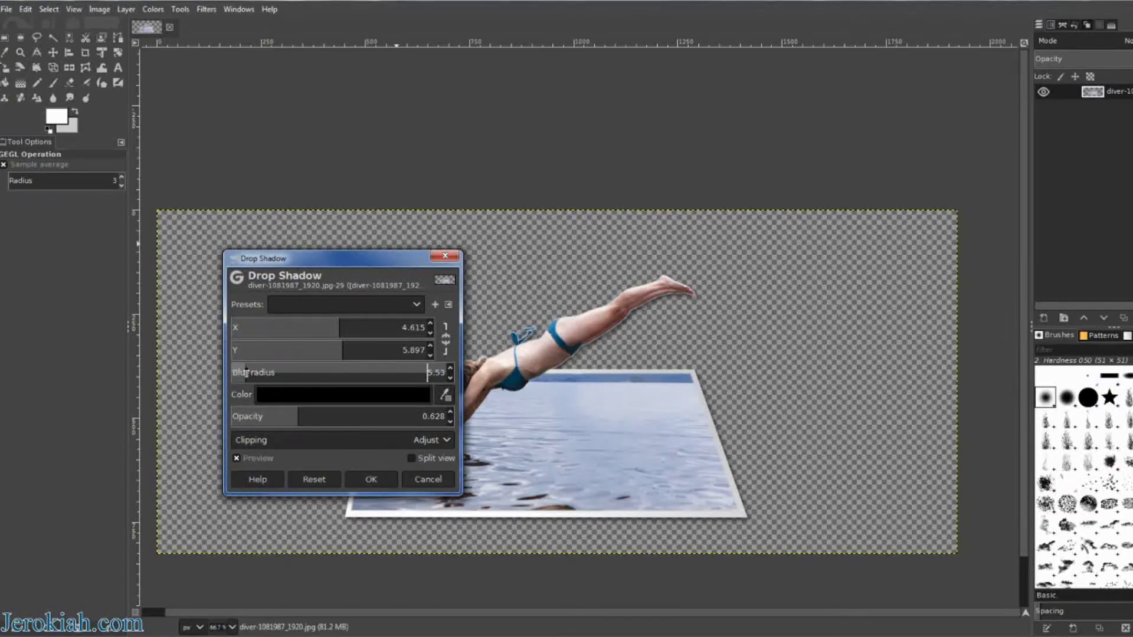
pyautogui.moveTo(246, 372); pyautogui.dragTo(243, 373)
pyautogui.click(367, 477)
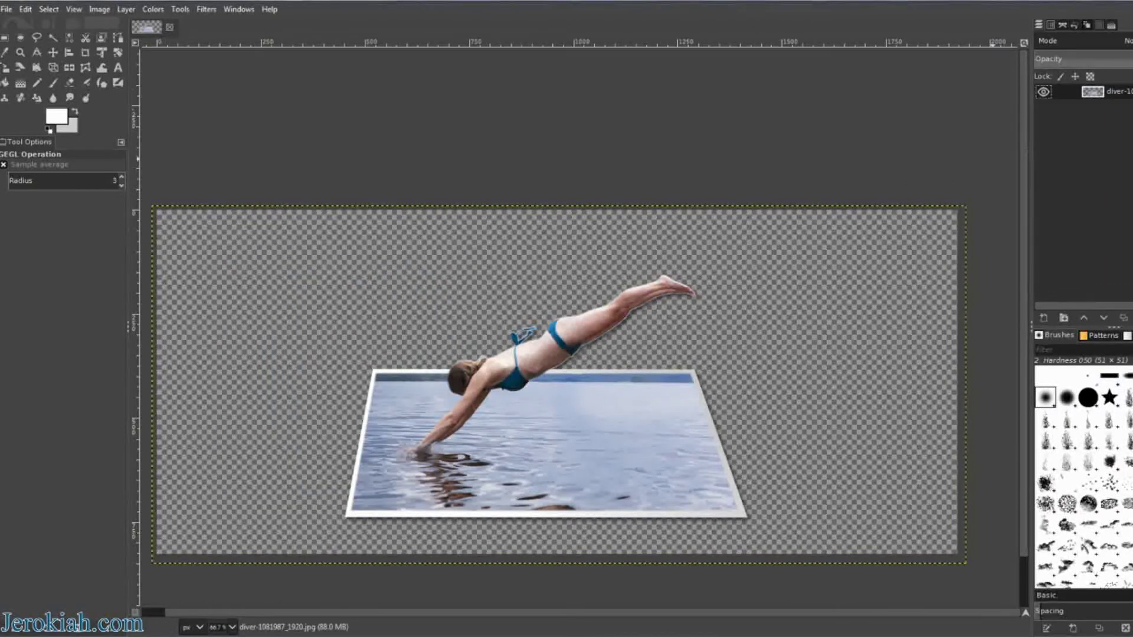
pyautogui.rightClick(1101, 96)
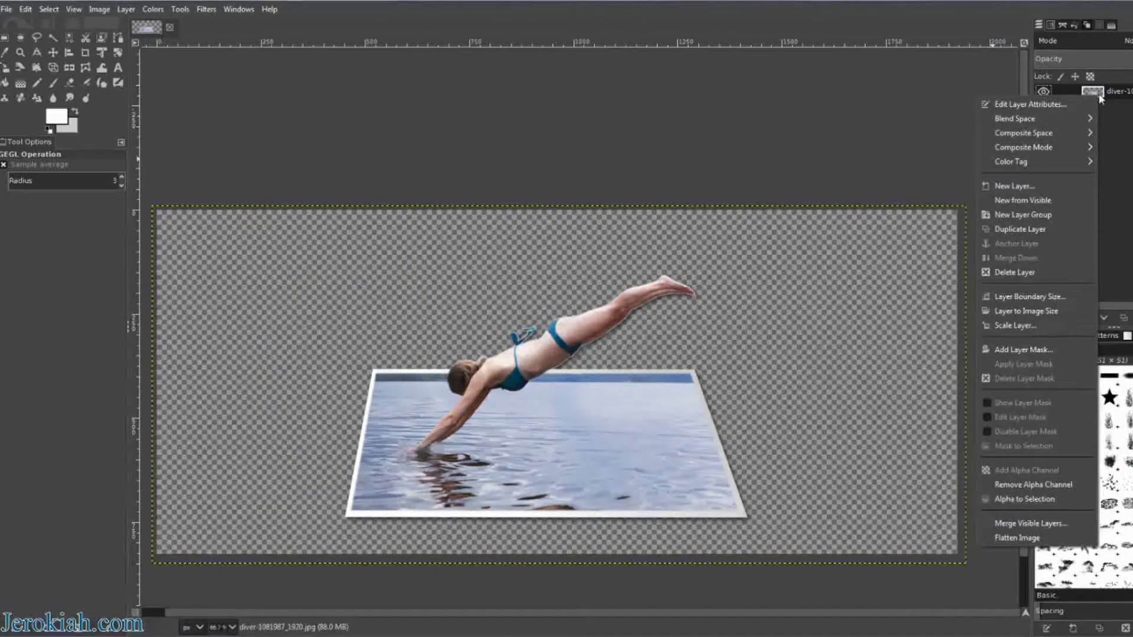
pyautogui.click(1005, 313)
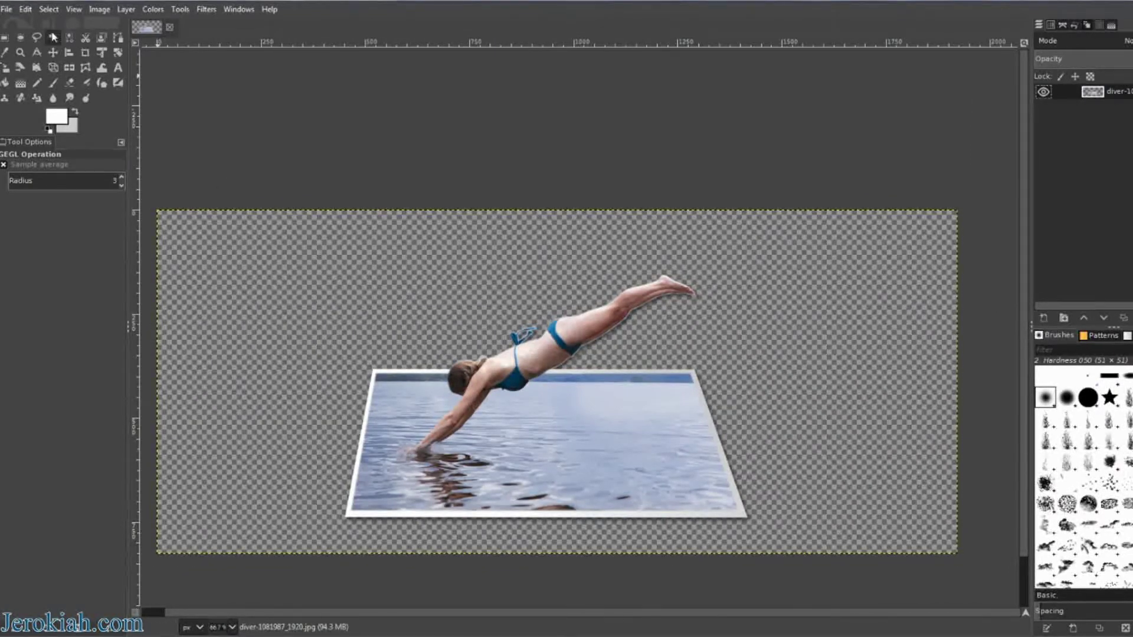
# - Save the project as divercutout.xcf in the PhotoComesAlive folder
pyautogui.click(6, 9)
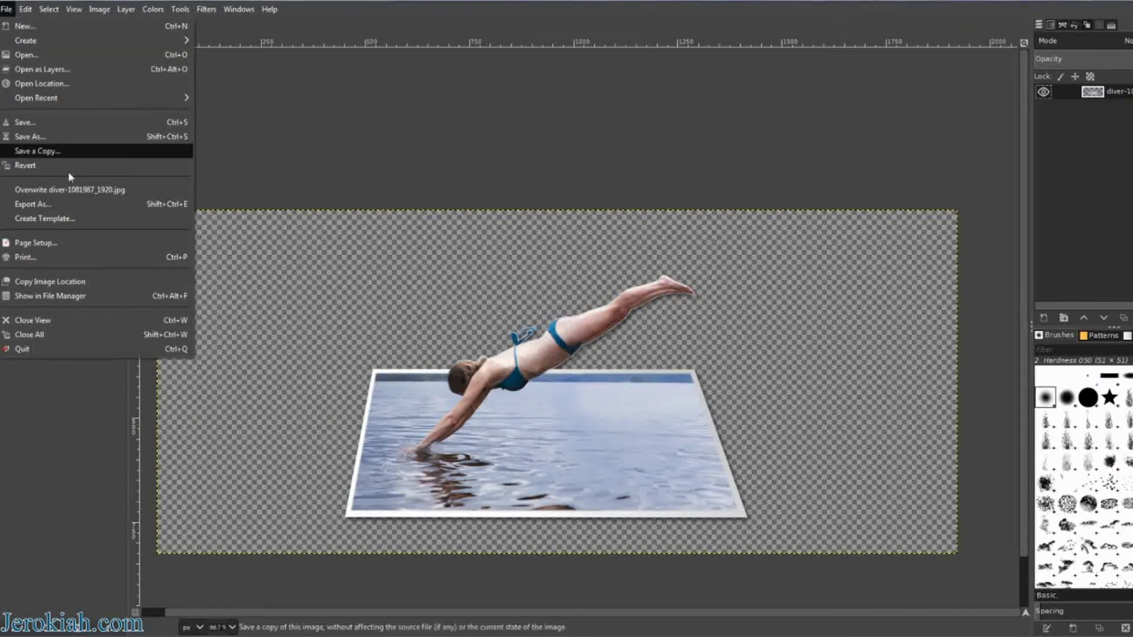
pyautogui.click(48, 136)
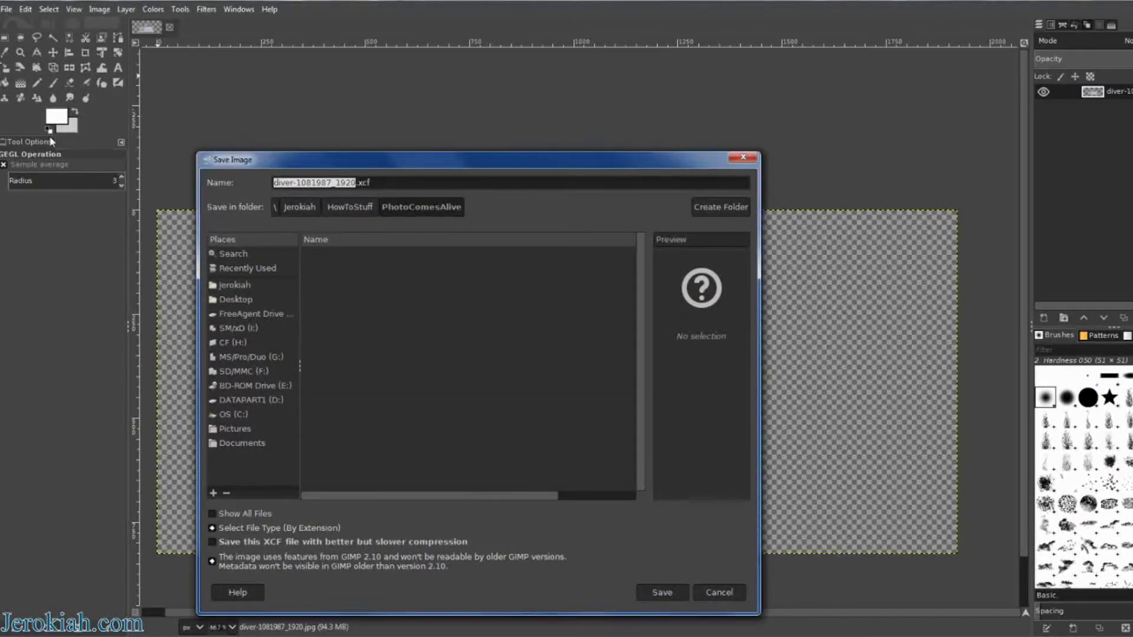
pyautogui.write('divercut')
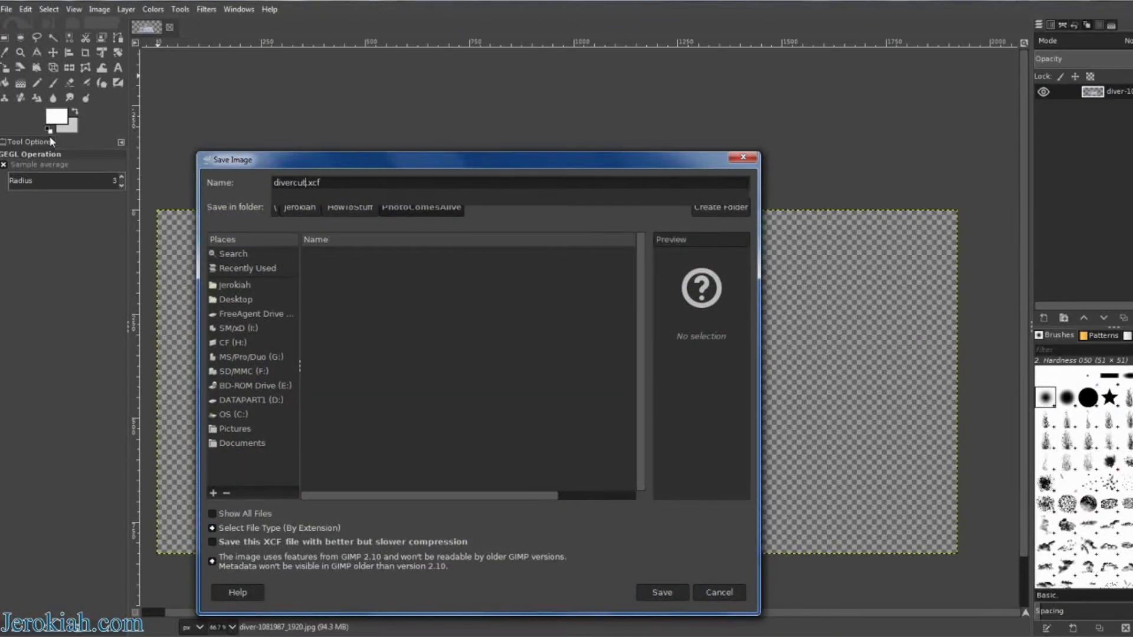
pyautogui.write('out')
pyautogui.press('Return')
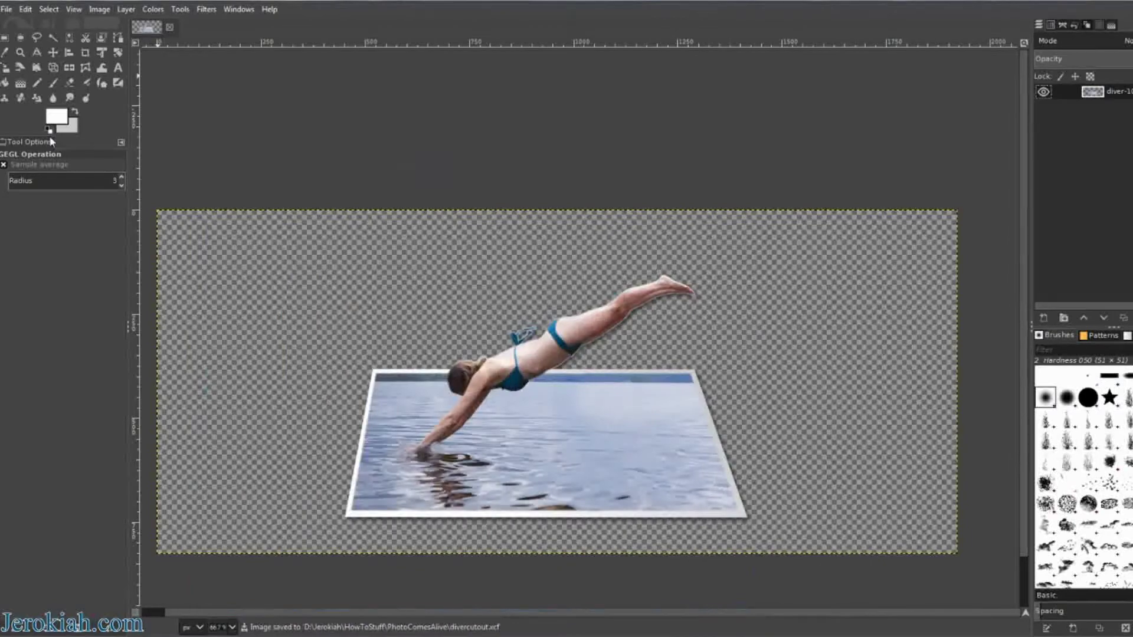
# - Export the image as divercutout.png to the PhotoComesAlive folder with the default PNG options
pyautogui.click(4, 10)
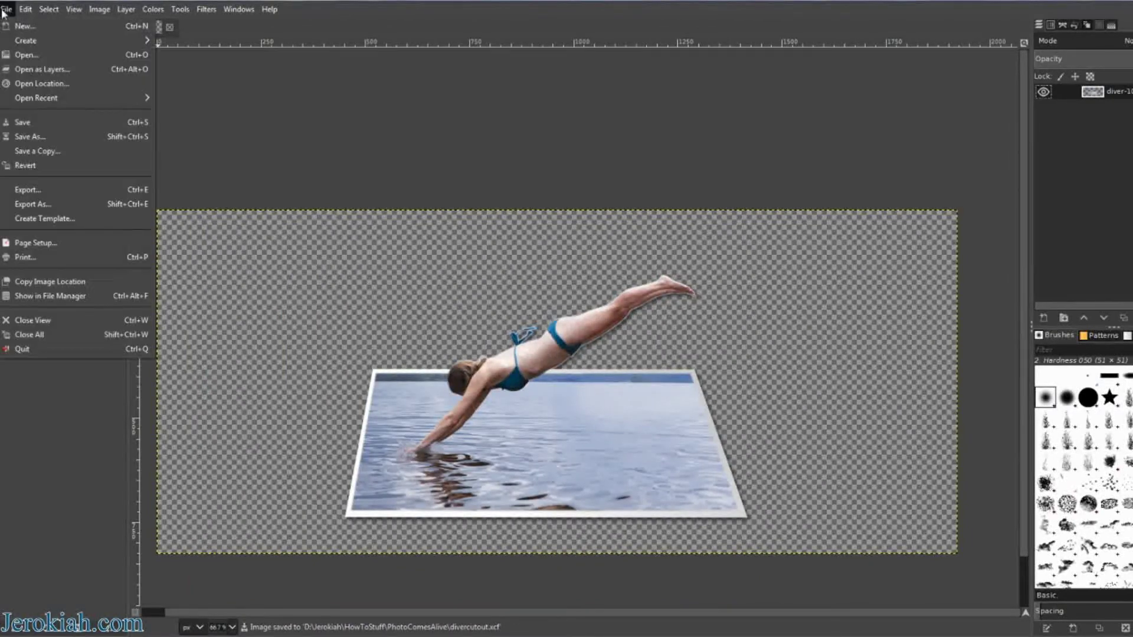
pyautogui.click(74, 209)
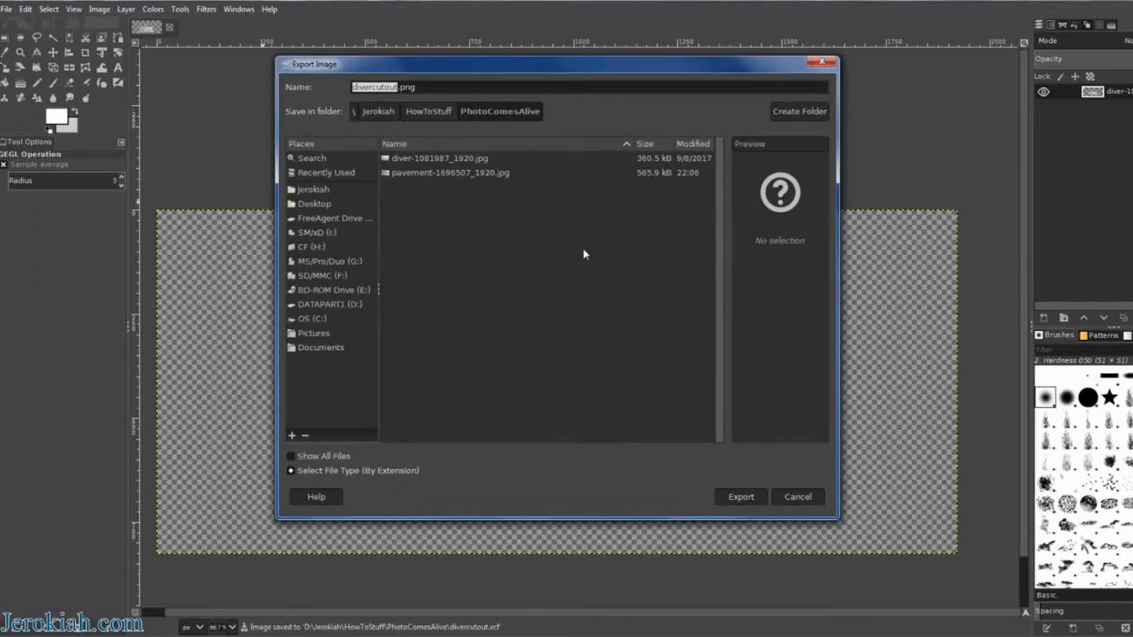
pyautogui.click(741, 496)
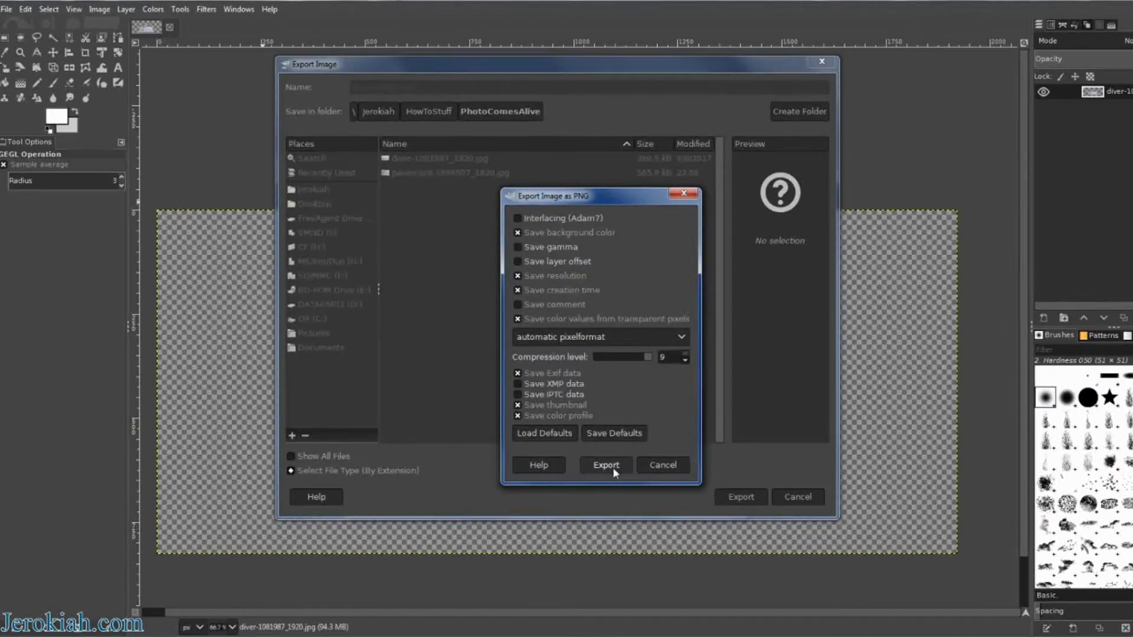
pyautogui.click(612, 467)
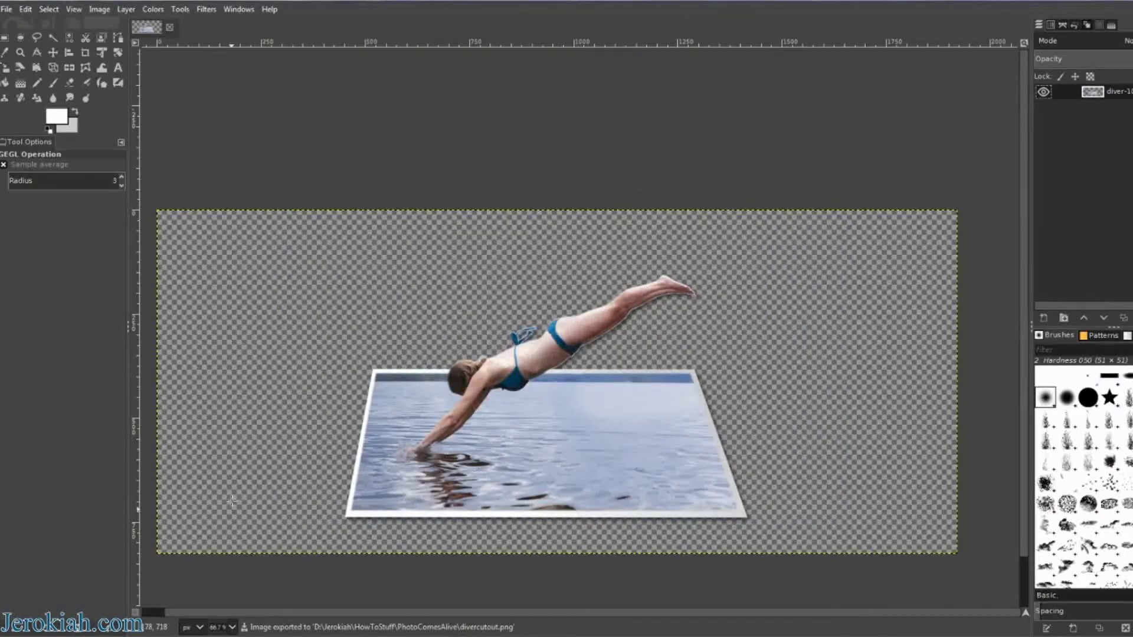
# - Switch to Windows Explorer and preview divercutout.png and the other pictures in the PhotoComesAlive folder
pyautogui.hotkey('alt', 'Tab')
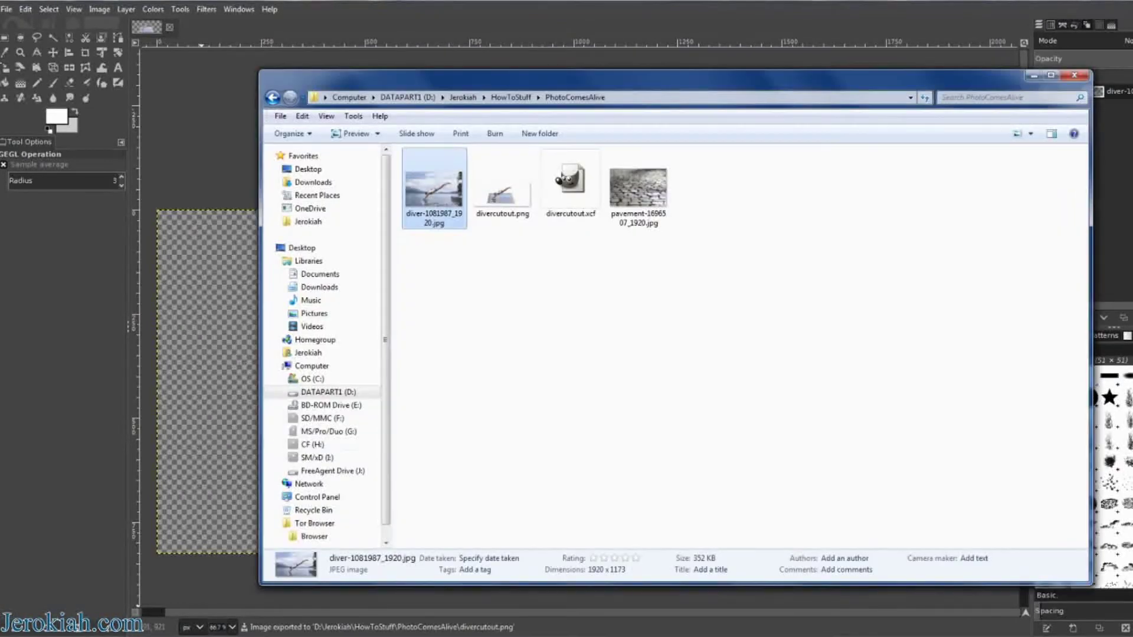
pyautogui.click(499, 185)
pyautogui.doubleClick(496, 184)
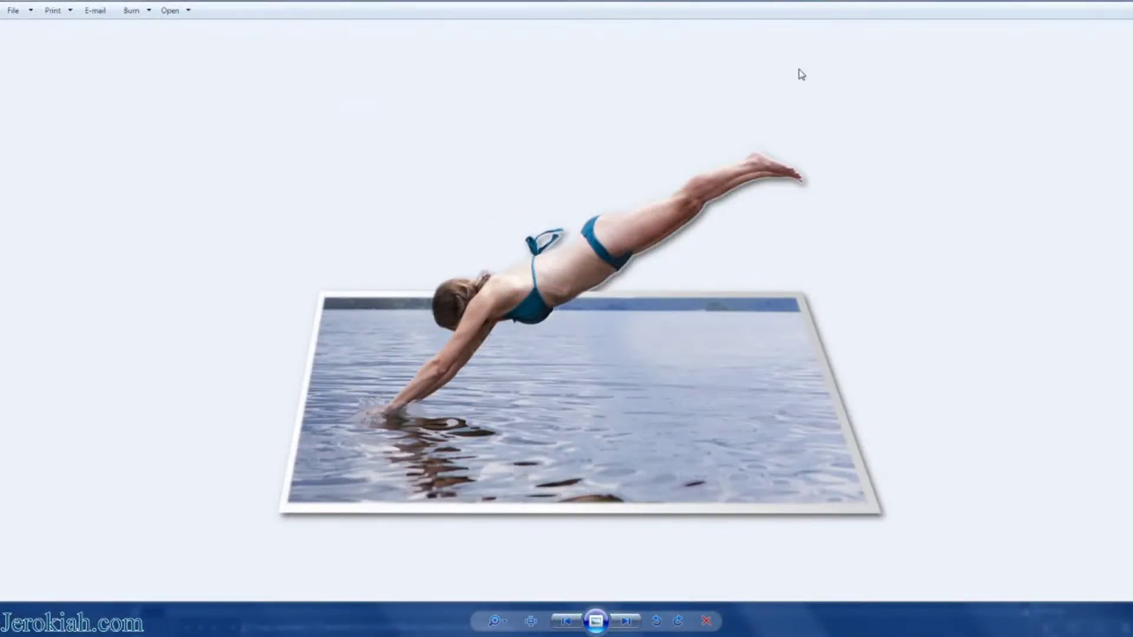
pyautogui.press('Right')
pyautogui.press('Right')
pyautogui.press('Escape')
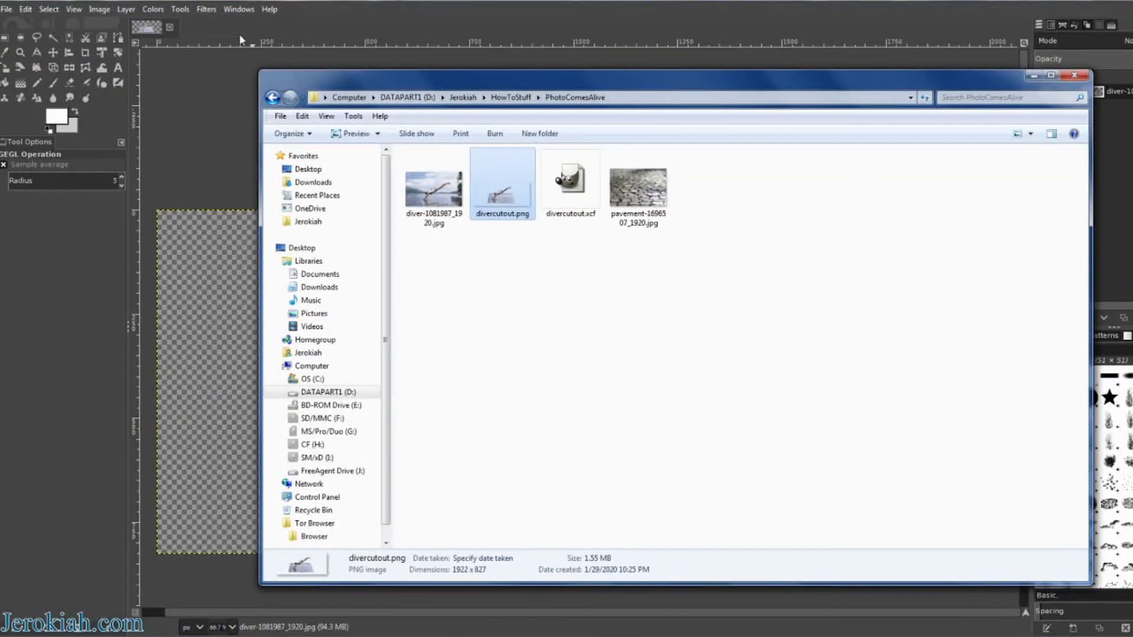
pyautogui.click(656, 206)
pyautogui.rightClick(656, 206)
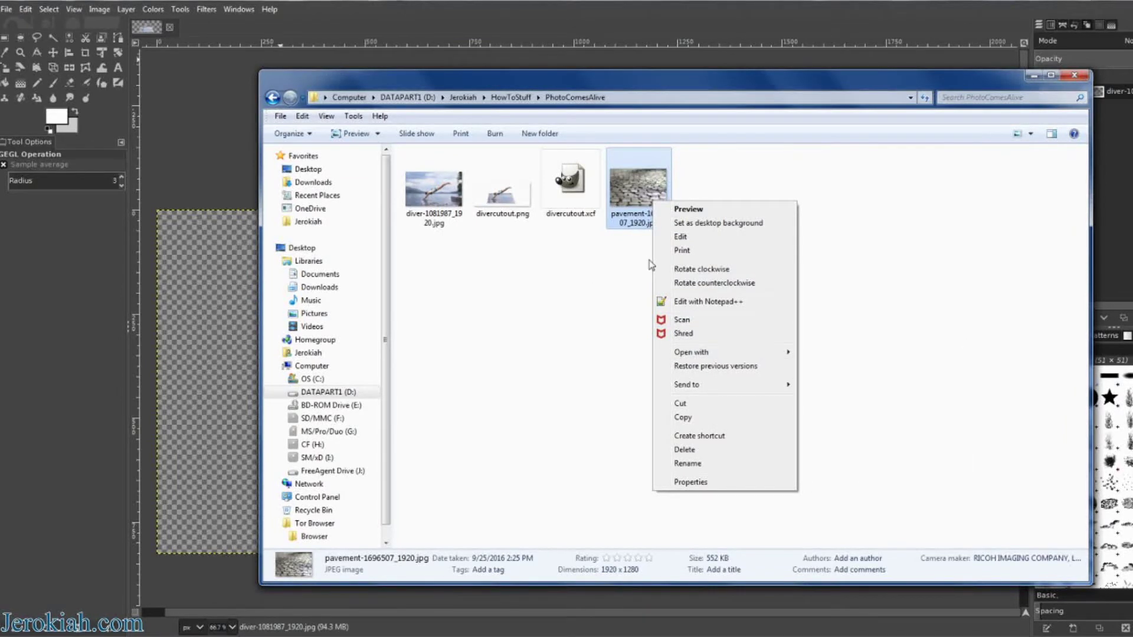
pyautogui.click(639, 282)
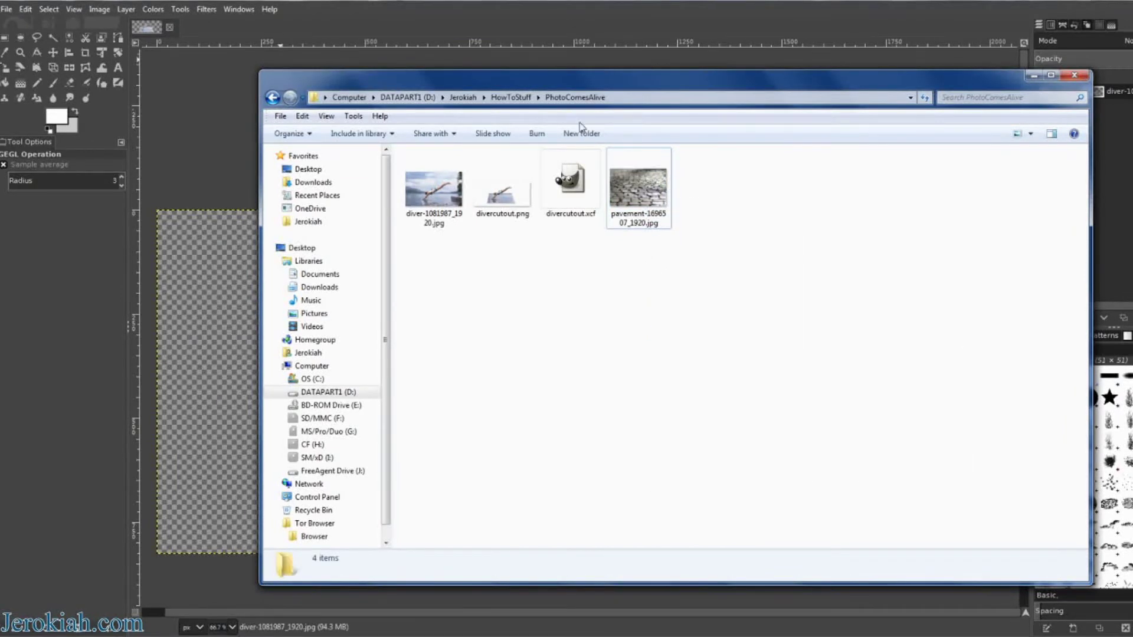
# - Create a new image in GIMP, 1920 px wide and 1080 px high, filled with Transparency
pyautogui.click(7, 9)
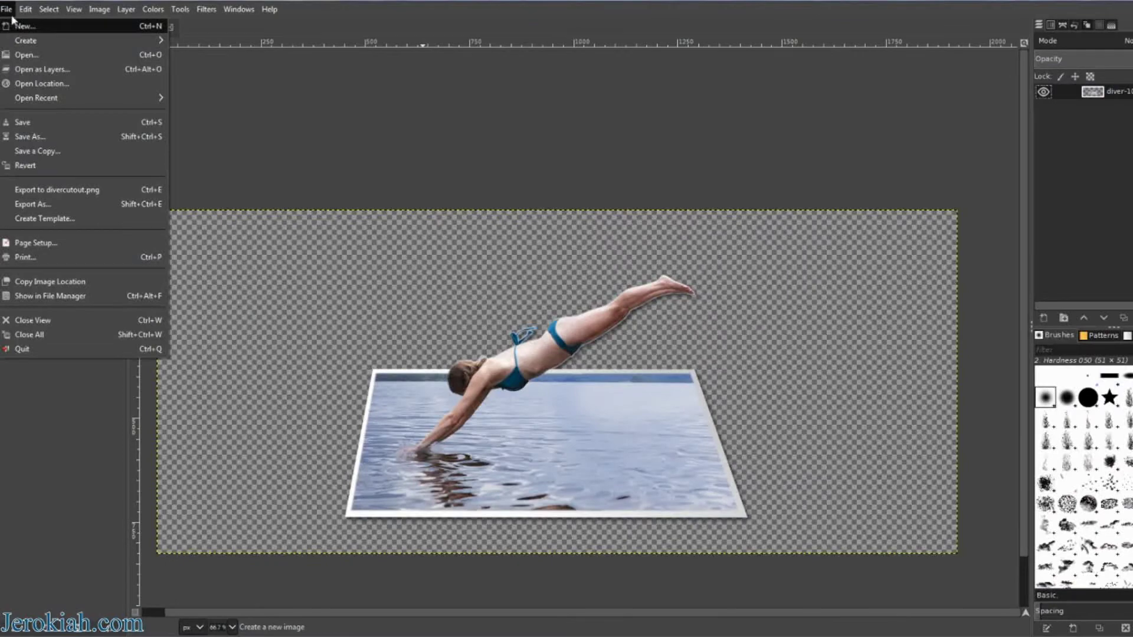
pyautogui.moveTo(24, 15)
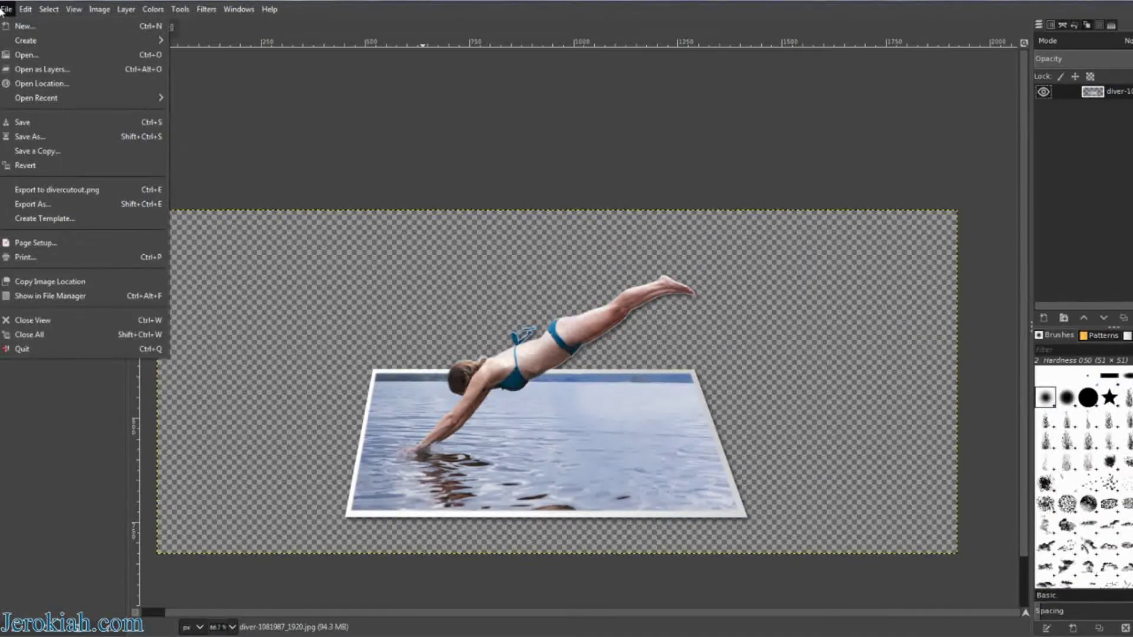
pyautogui.click(14, 25)
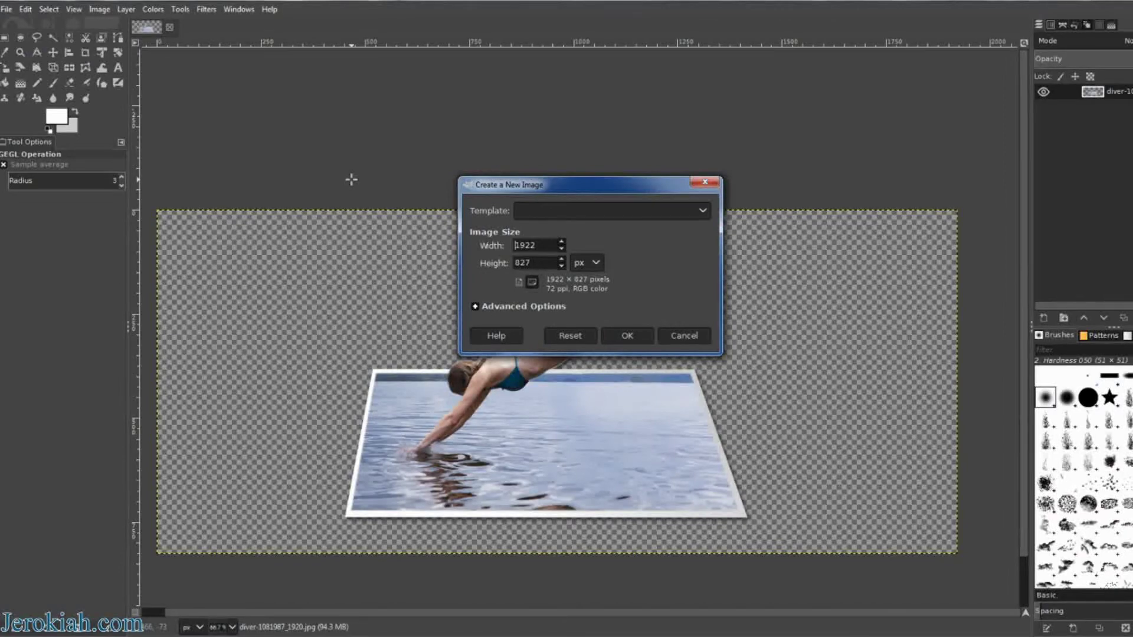
pyautogui.write('1920')
pyautogui.press('Tab')
pyautogui.write('1080')
pyautogui.click(514, 307)
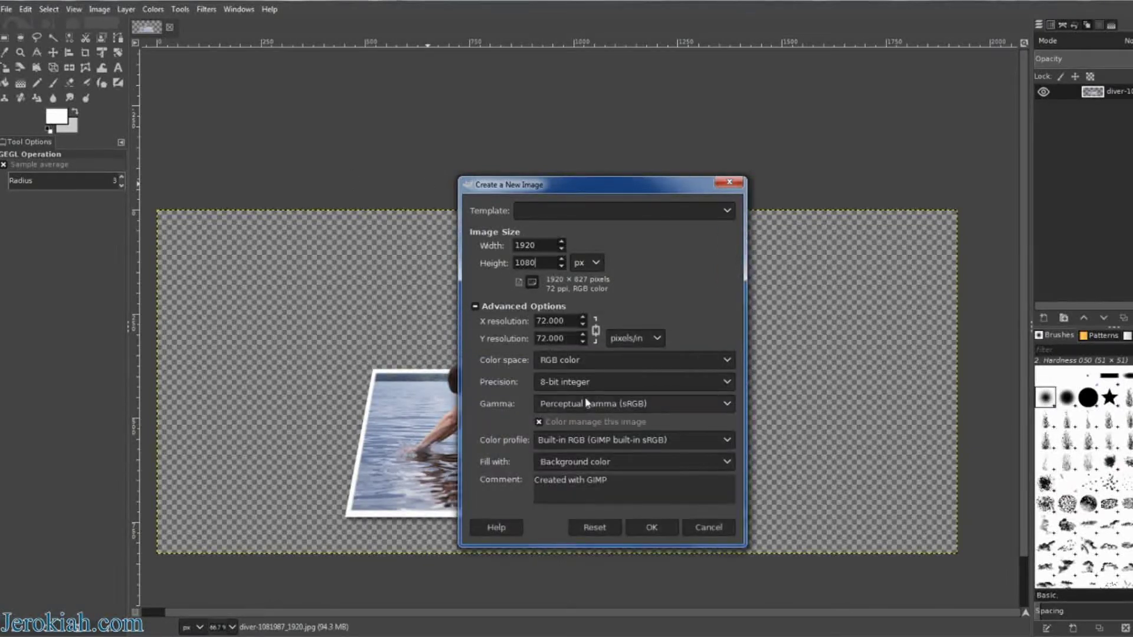
pyautogui.click(601, 462)
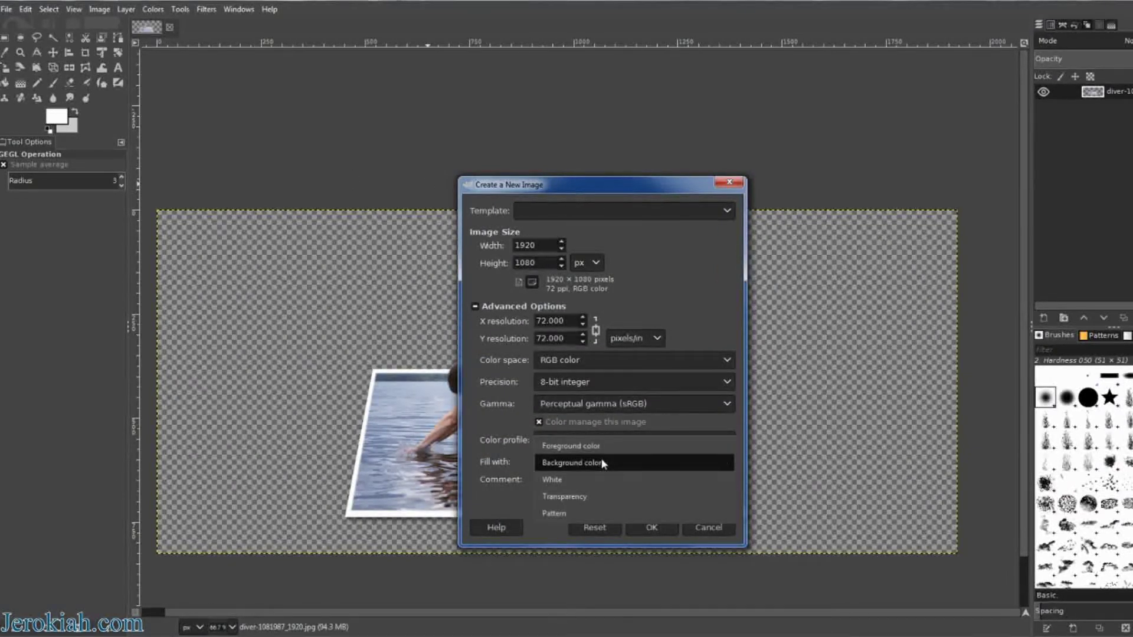
pyautogui.click(598, 496)
pyautogui.click(648, 528)
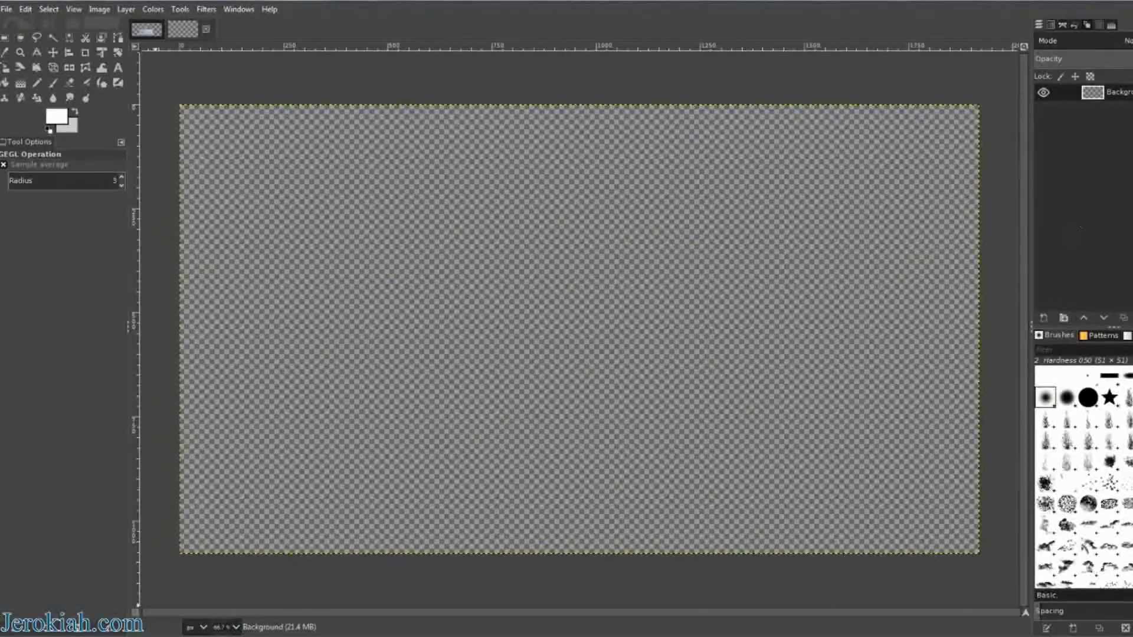
# - Add pavement-1696507_1920.jpg from the Windows Explorer folder to the new image as a layer
pyautogui.hotkey('alt', 'Tab')
pyautogui.moveTo(639, 189); pyautogui.dragTo(221, 314)
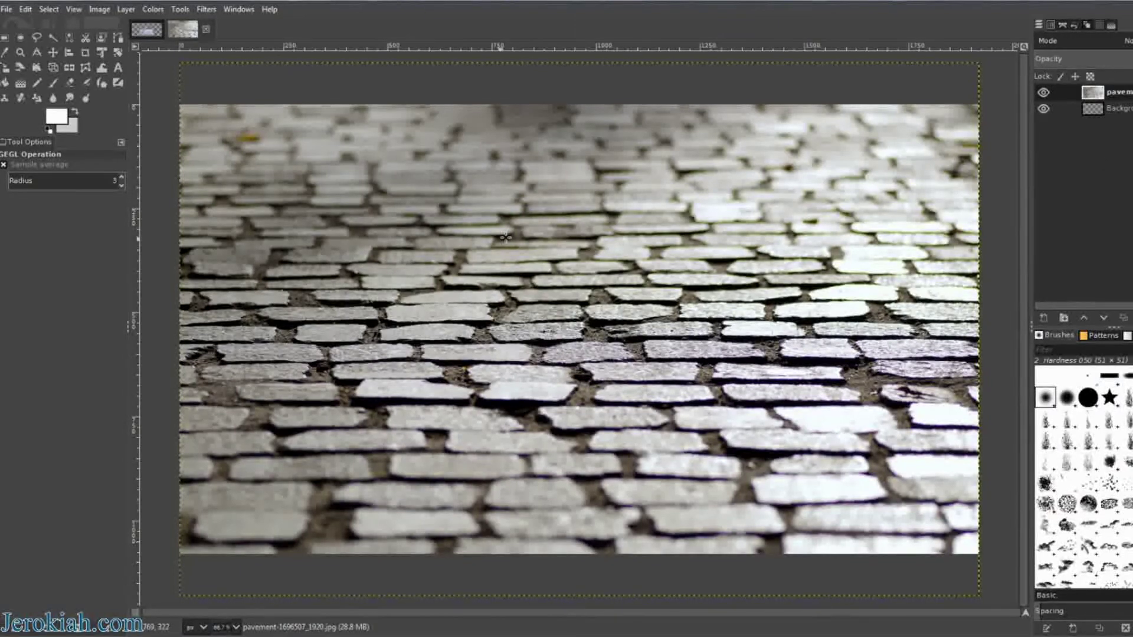
# - Move the pavement layer up until its lower edge meets the canvas's lower edge, and fit the layer to the image size
pyautogui.press('m')
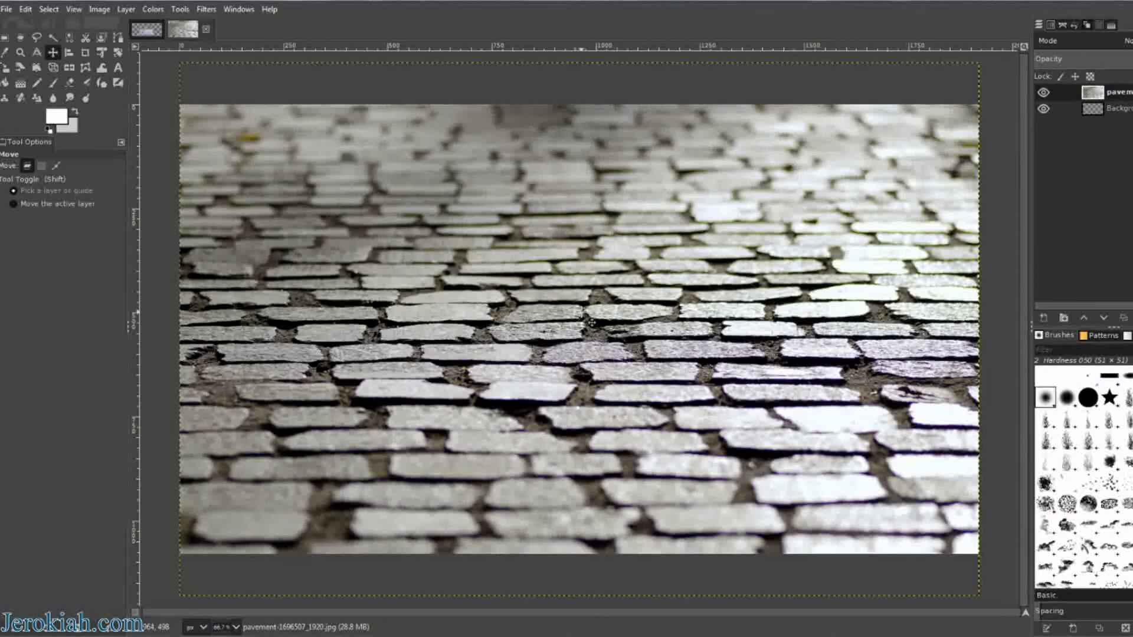
pyautogui.moveTo(592, 323); pyautogui.dragTo(591, 286)
pyautogui.press('Up')
pyautogui.press('Up')
pyautogui.press('Up')
pyautogui.press('Up')
pyautogui.press('Up')
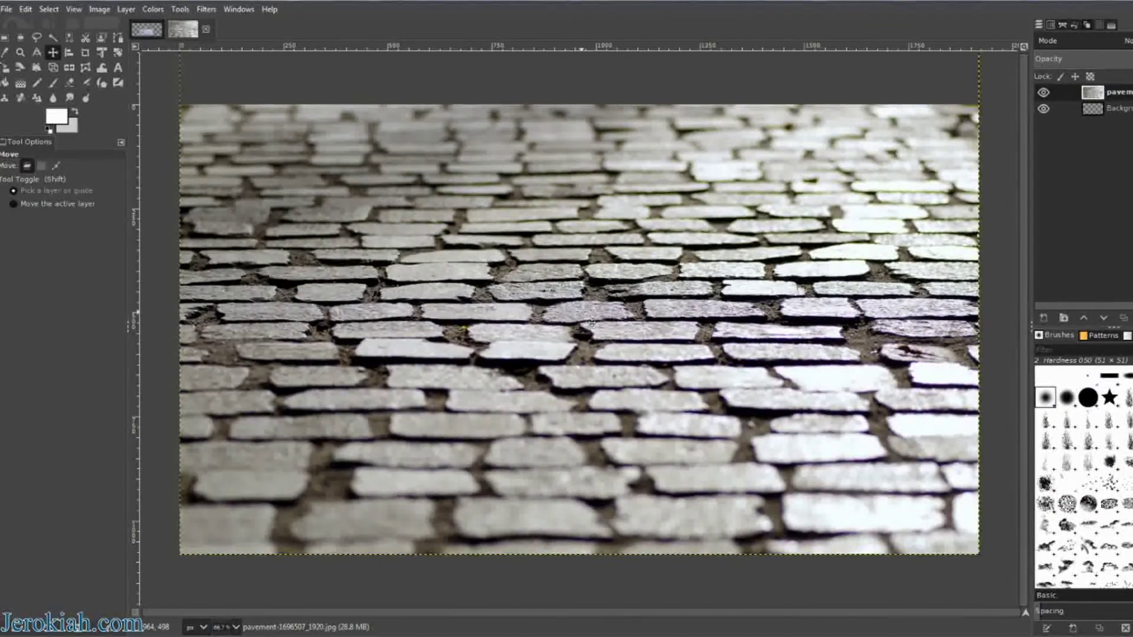
pyautogui.rightClick(1088, 97)
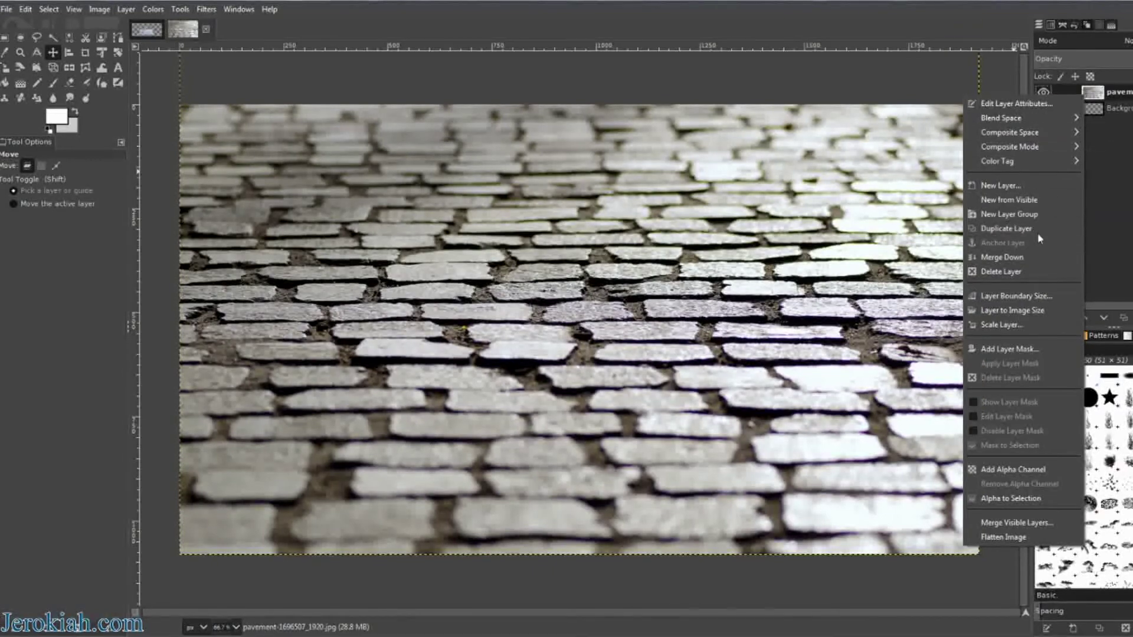
pyautogui.click(1028, 311)
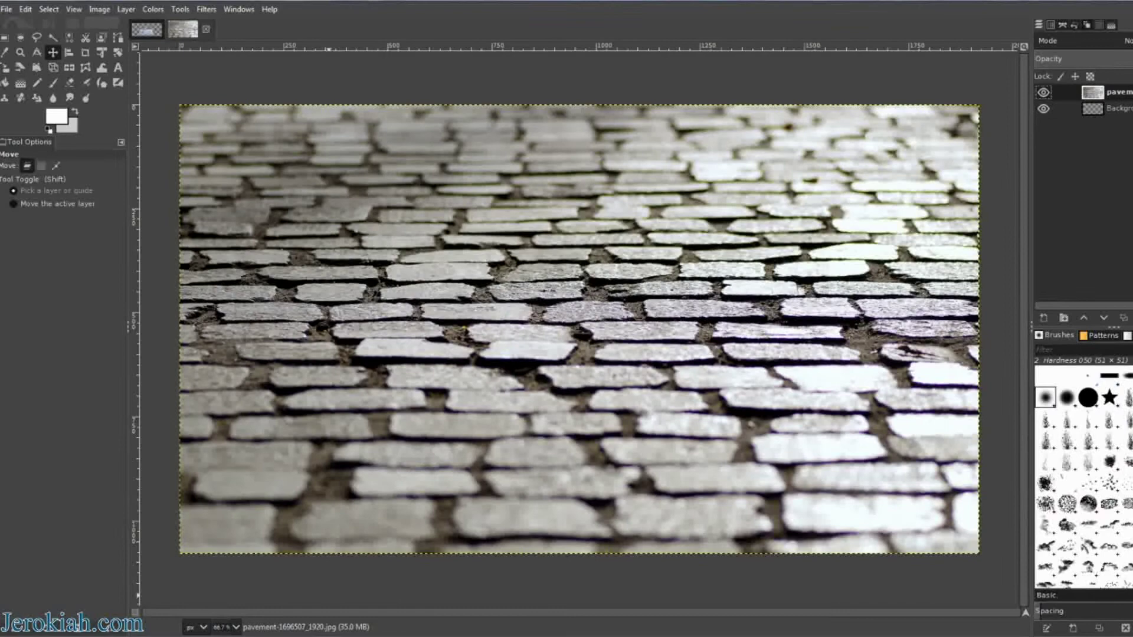
# - Add divercutout.png from the Windows Explorer folder to the image as a layer above the pavement
pyautogui.click(127, 584)
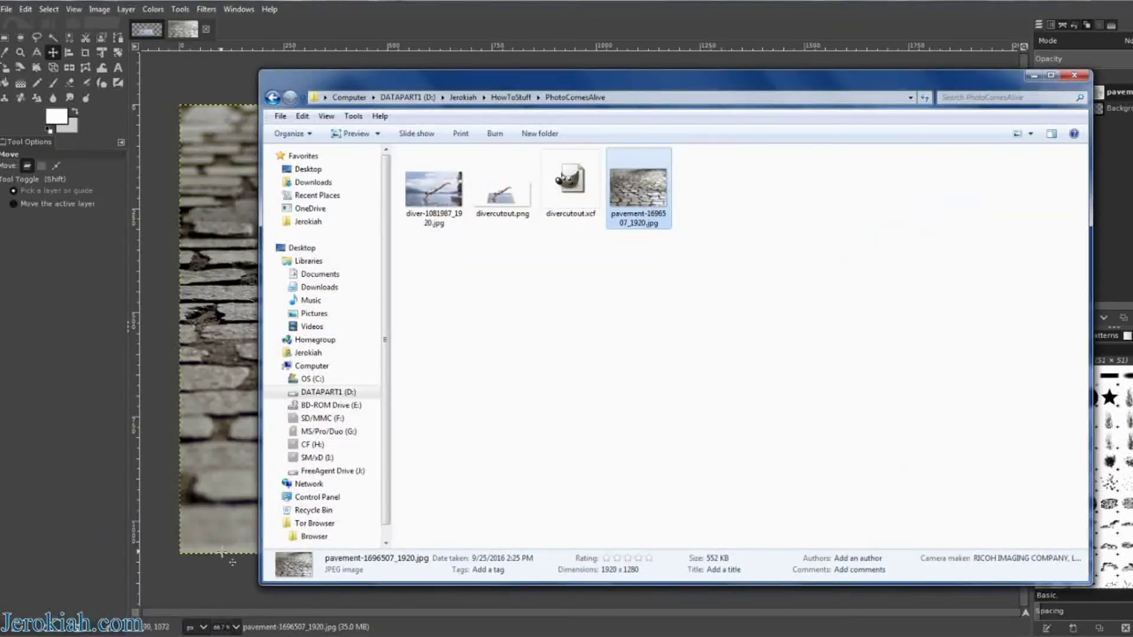
pyautogui.moveTo(498, 177); pyautogui.dragTo(220, 287)
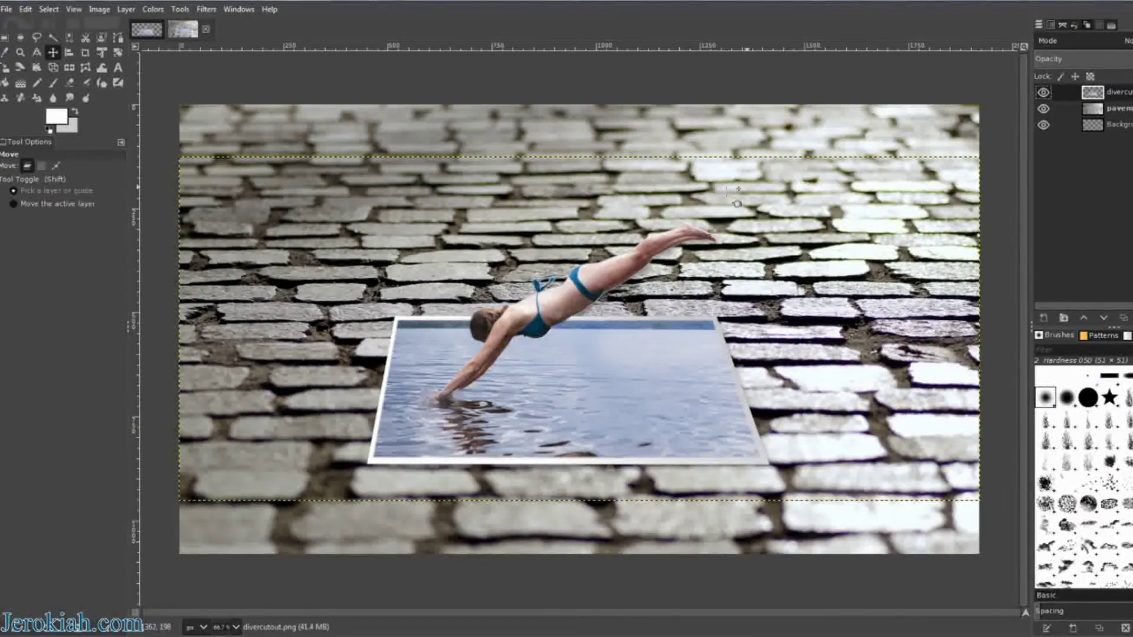
# - Fit the divercutout layer to the image size
pyautogui.rightClick(1095, 98)
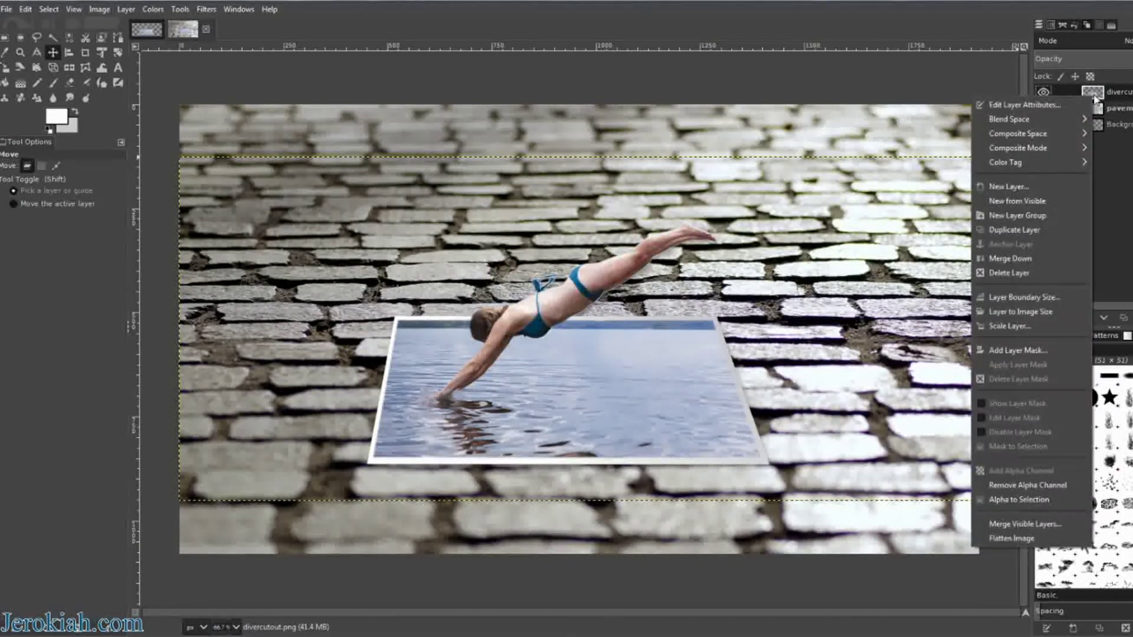
pyautogui.click(1022, 313)
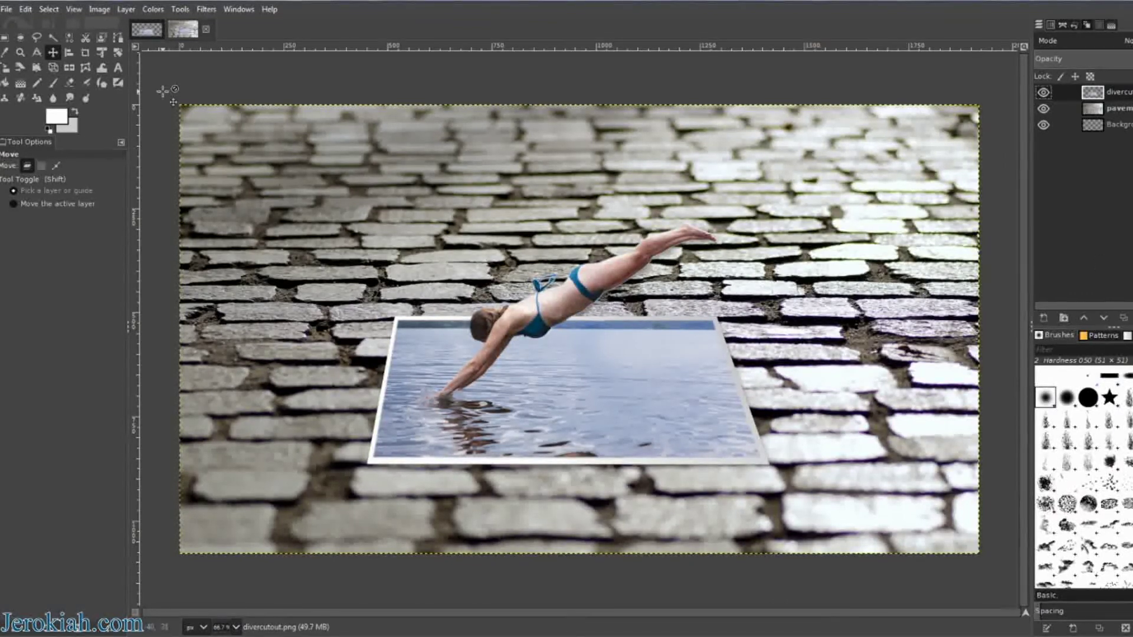
# - Save the composition as RoadDiver.xcf in the PhotoComesAlive folder
pyautogui.click(6, 9)
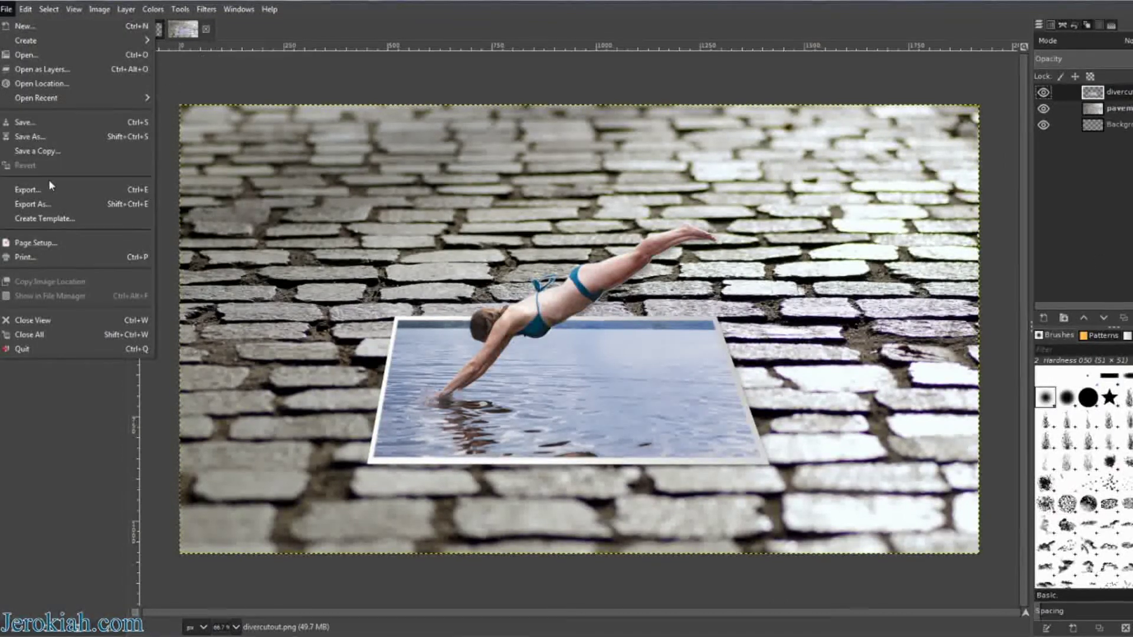
pyautogui.click(47, 142)
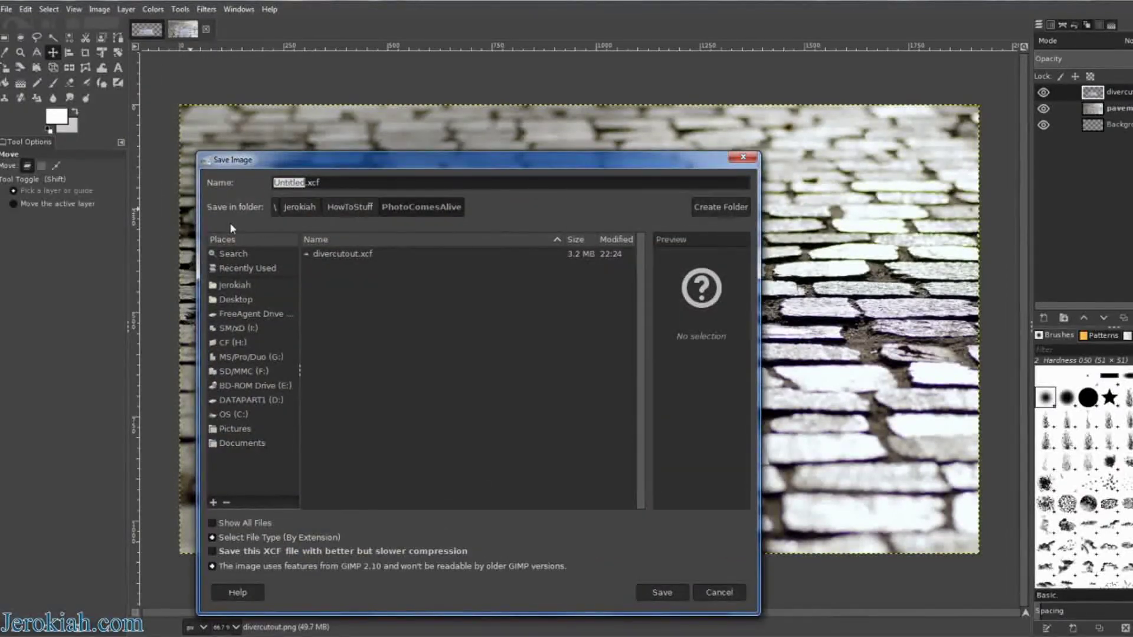
pyautogui.write('Photo')
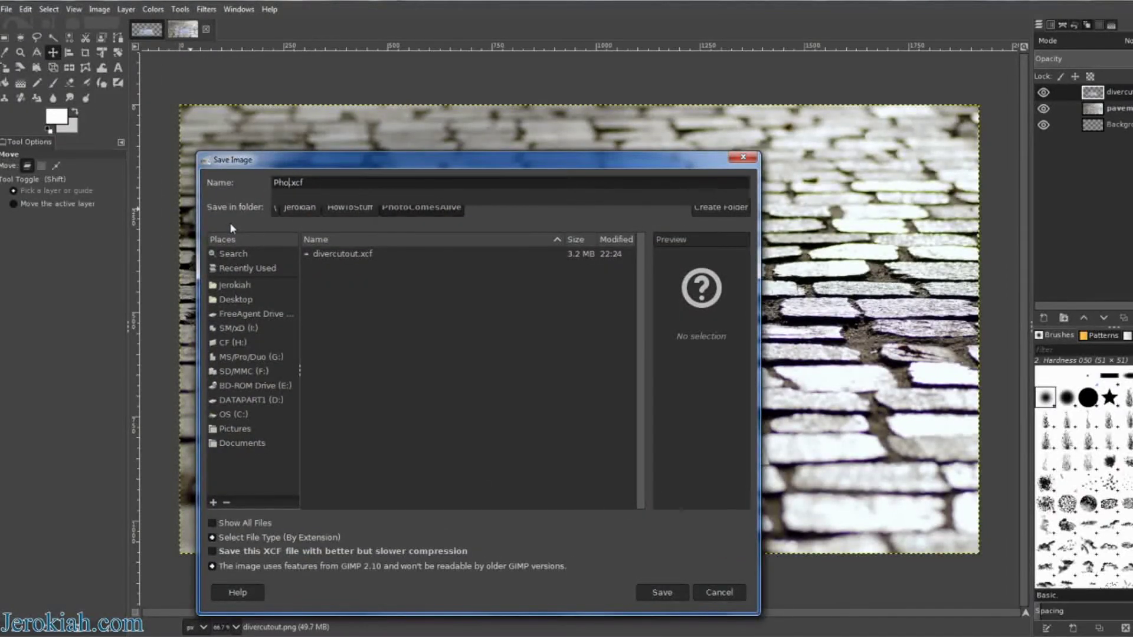
pyautogui.press('BackSpace')
pyautogui.press('BackSpace')
pyautogui.press('BackSpace')
pyautogui.press('BackSpace')
pyautogui.press('BackSpace')
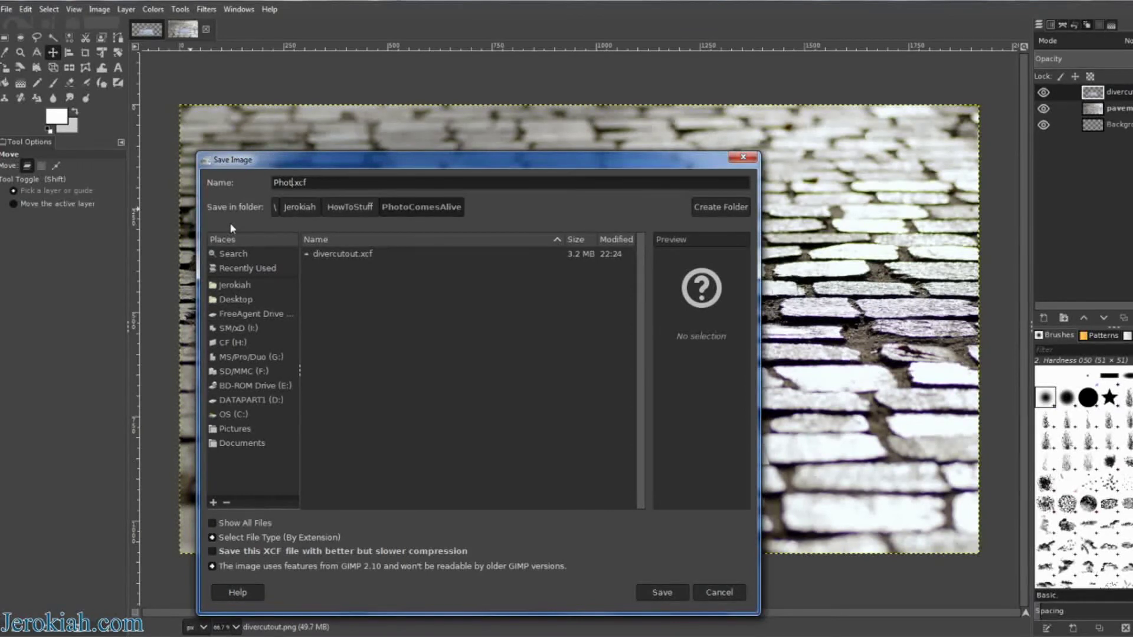
pyautogui.write('RoadDiver')
pyautogui.press('Return')
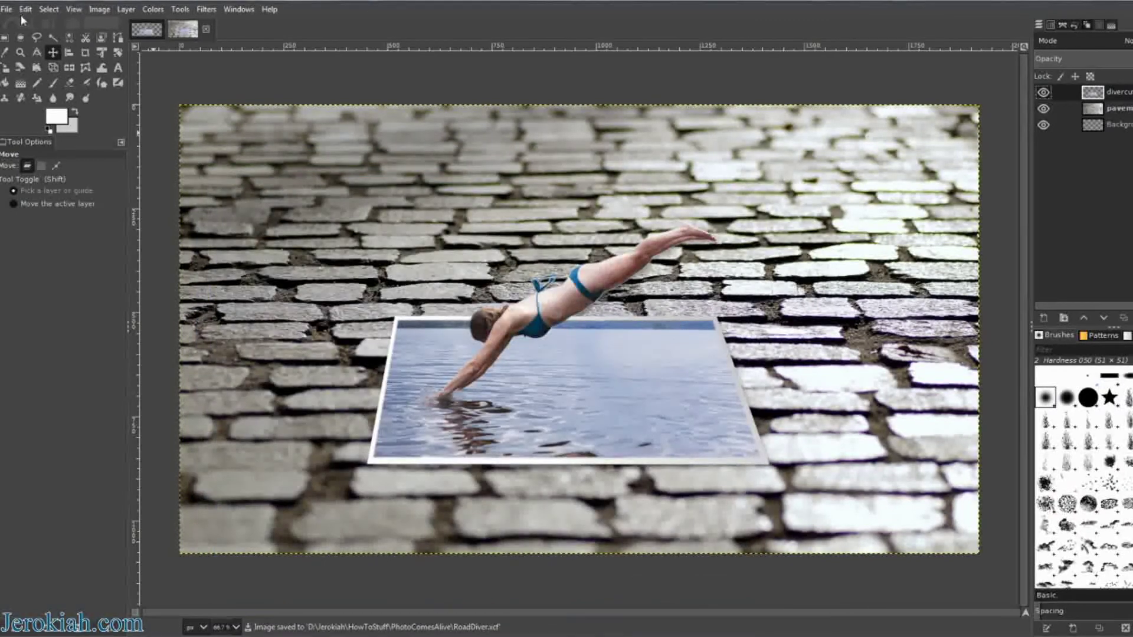
# - Export the composition as RoadDiver.png to the PhotoComesAlive folder, accepting the offered export options
pyautogui.click(9, 9)
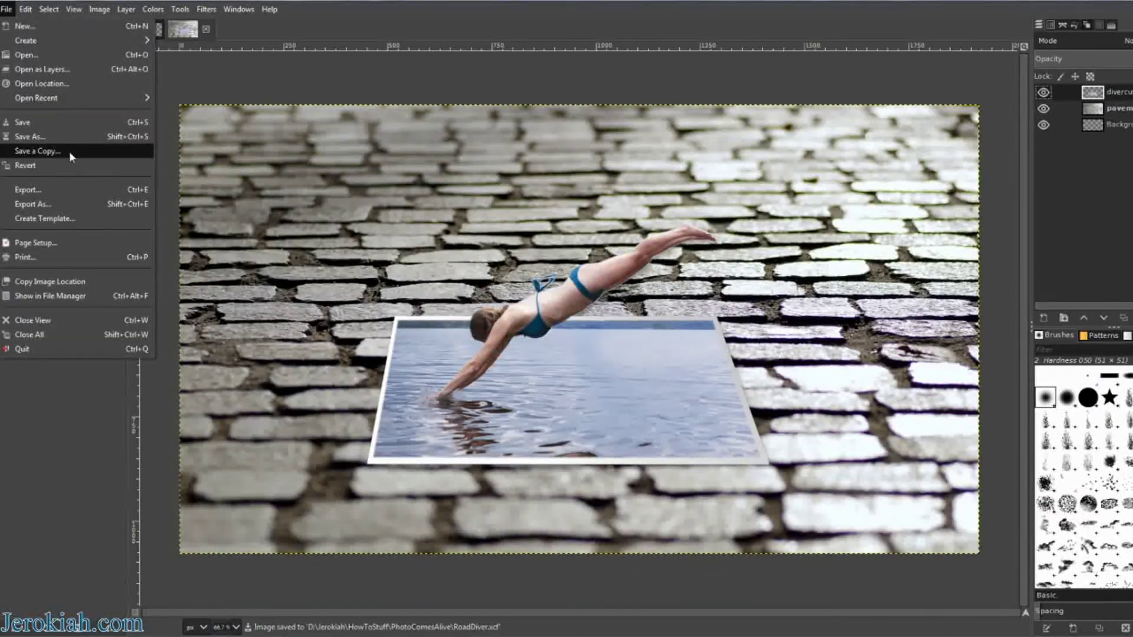
pyautogui.click(53, 204)
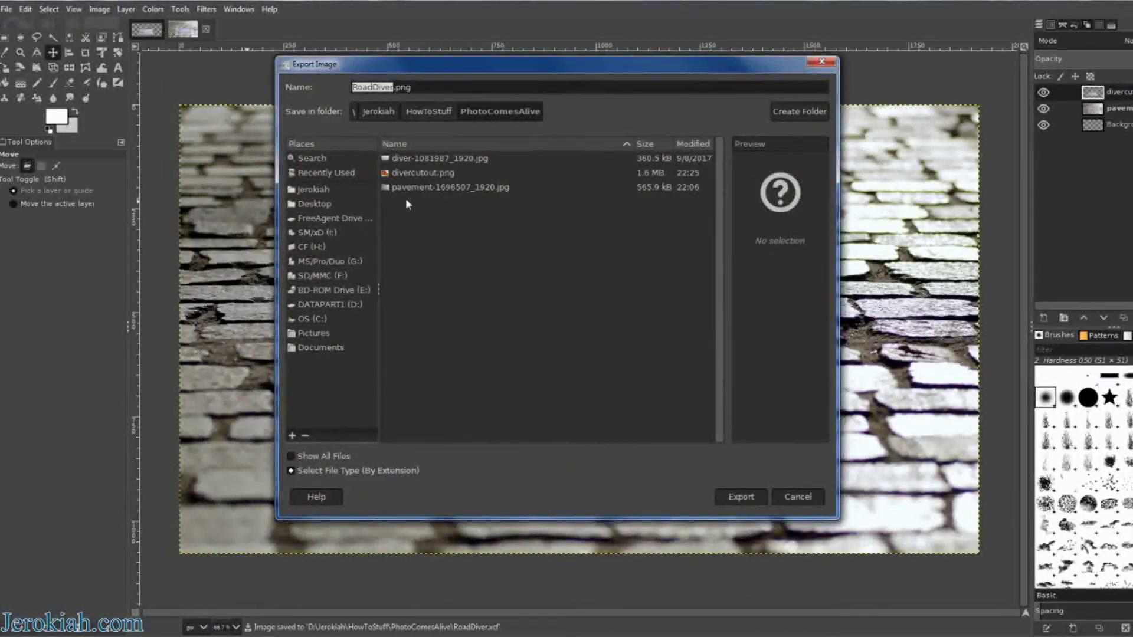
pyautogui.press('Return')
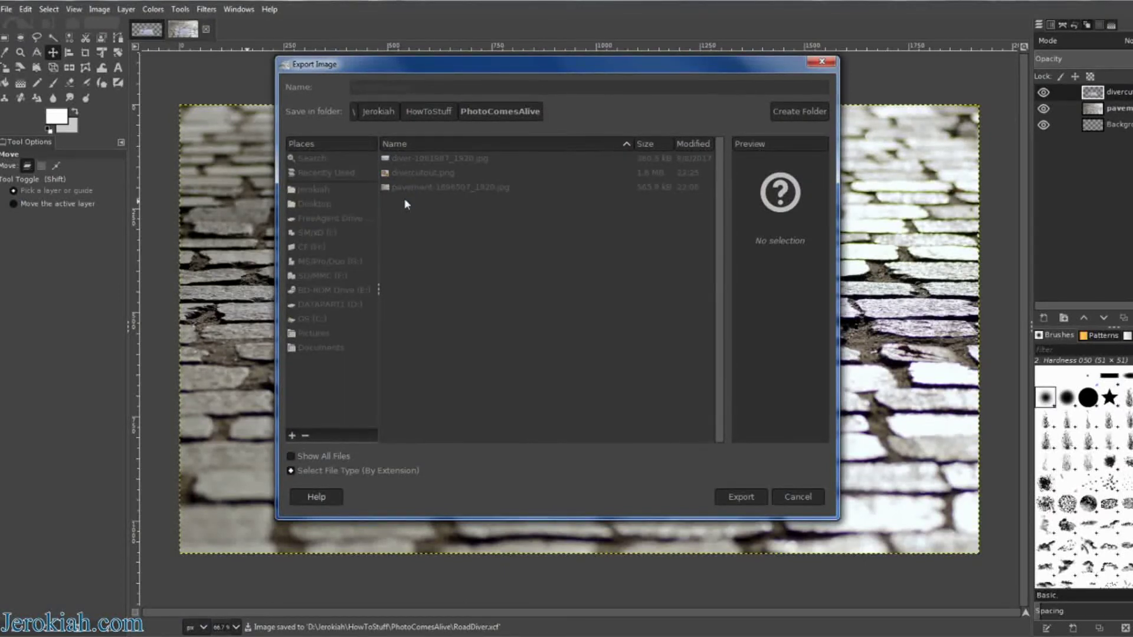
pyautogui.press('Return')
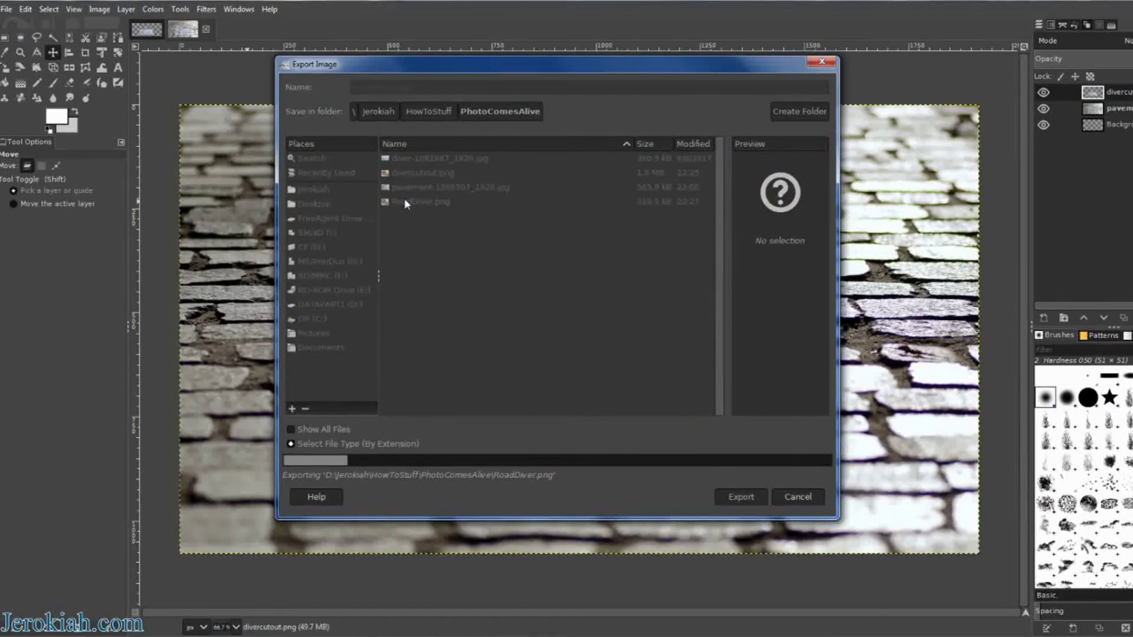